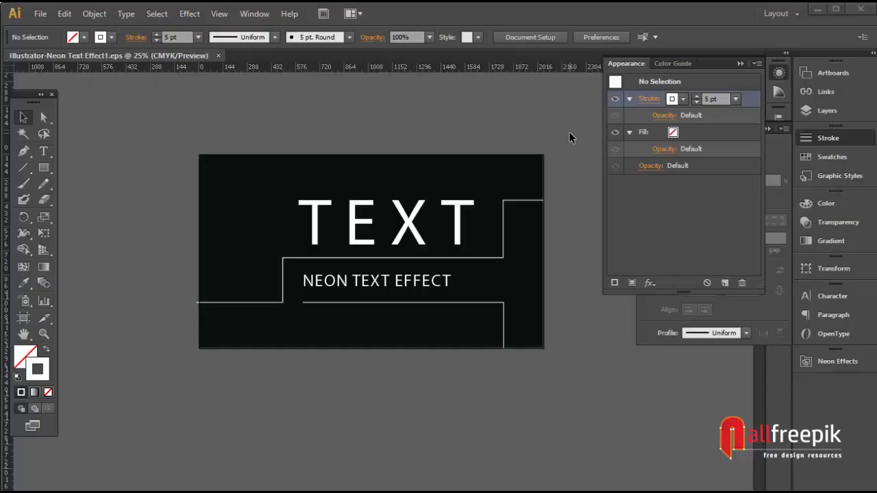
Zoom to 50% and turn the TEXT heading into a 1 pt white outline with no fill.
click(449, 228)
drag(345, 301, 469, 215)
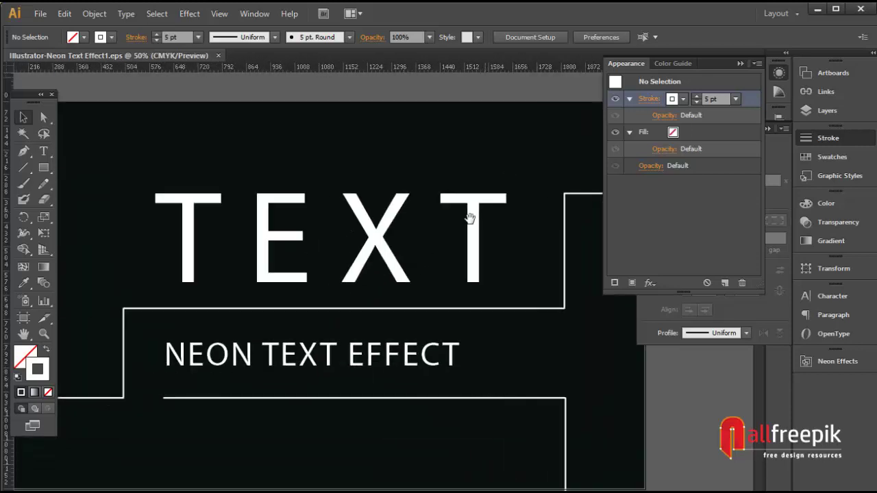
click(463, 214)
click(46, 351)
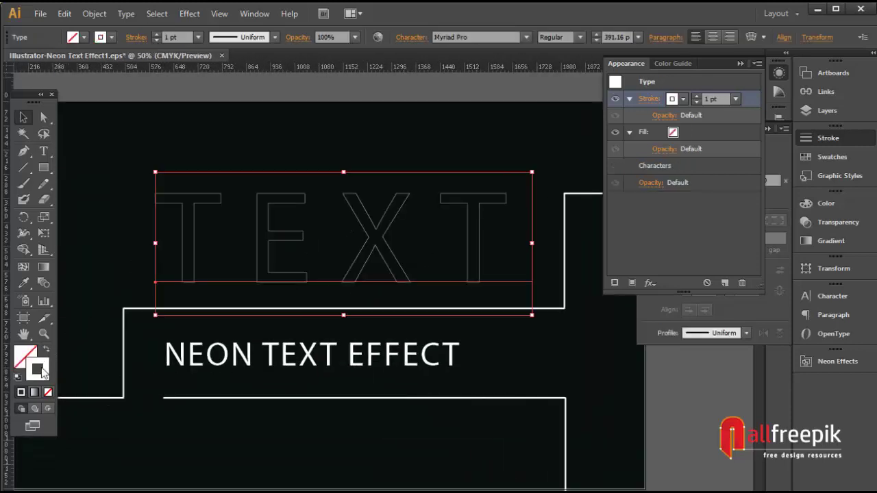
click(463, 102)
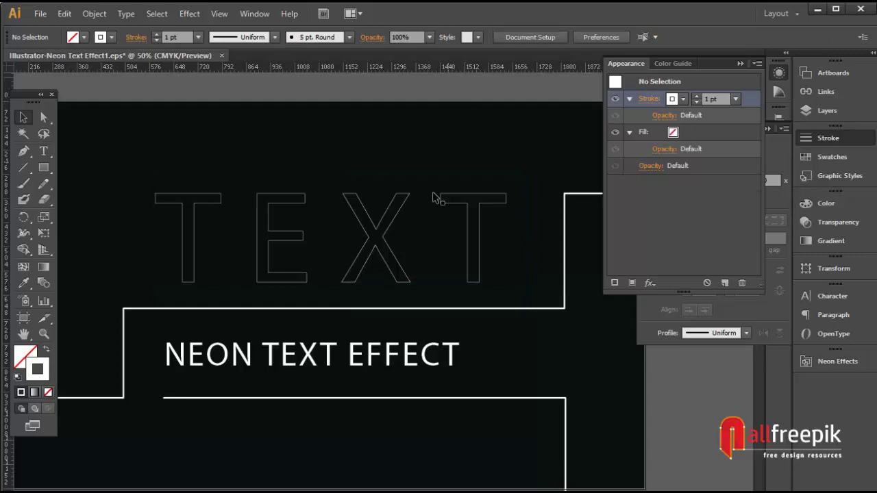
click(479, 199)
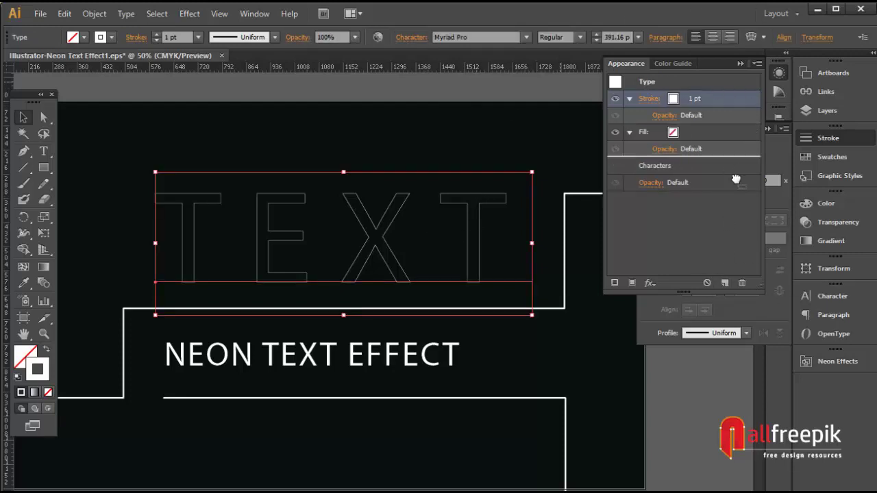
Duplicate the 1 pt white stroke on TEXT and set the copy to 2 pt.
click(724, 282)
click(728, 133)
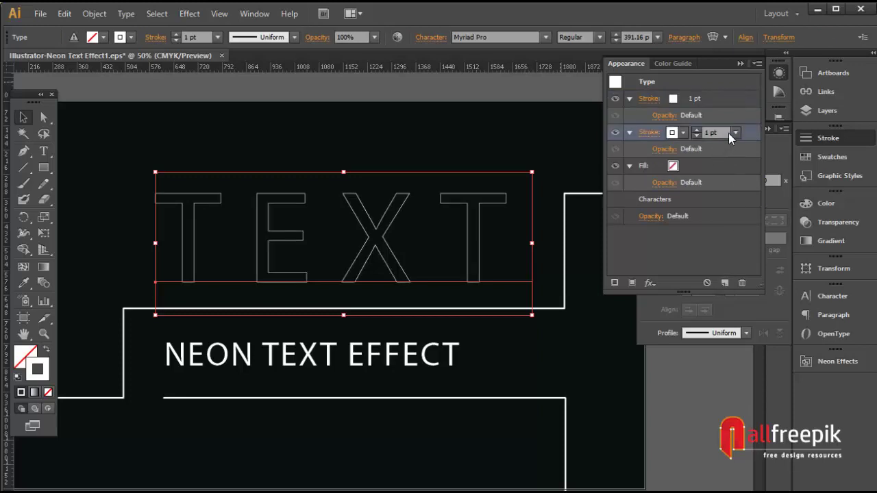
click(697, 130)
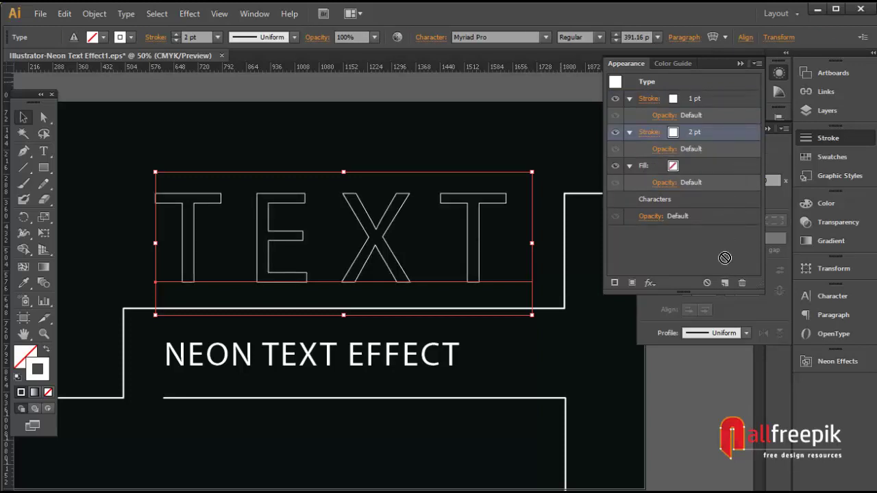
Add a third stroke to TEXT, coloured blue at 4 pt.
click(724, 282)
click(730, 166)
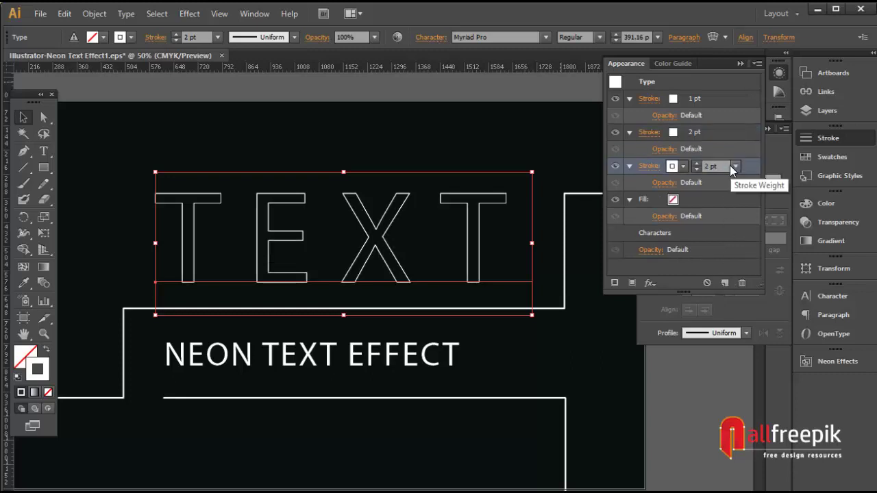
click(682, 166)
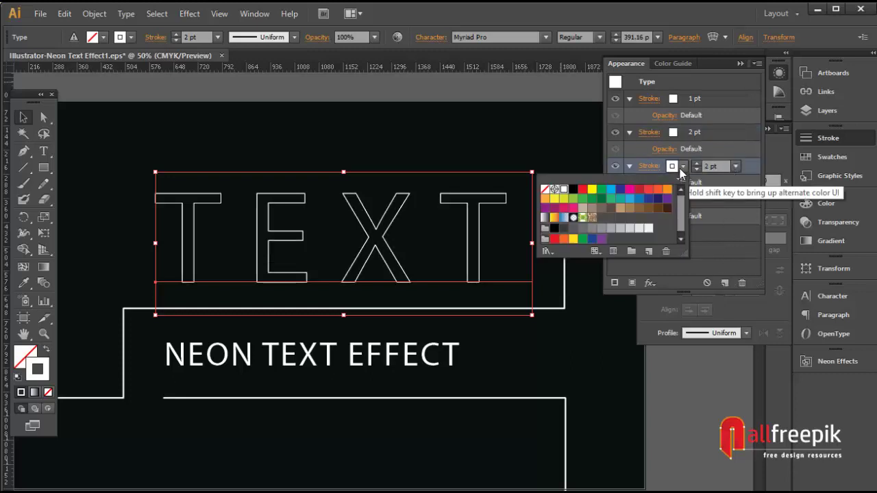
click(629, 199)
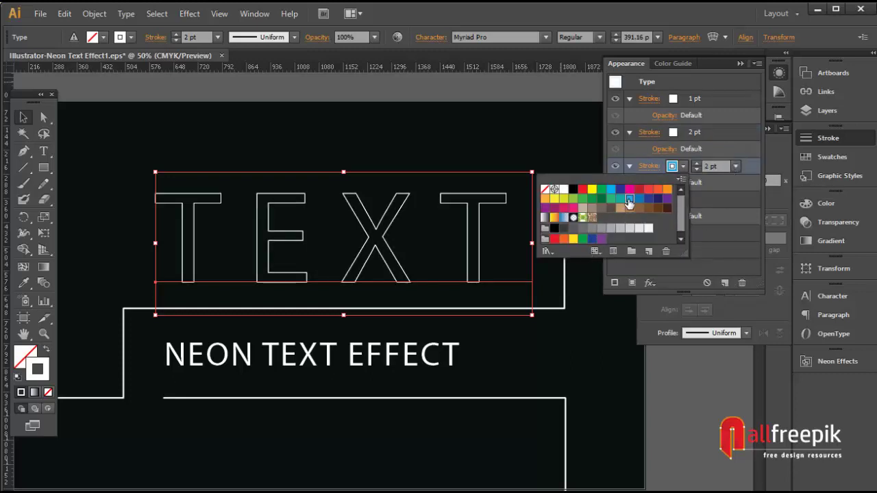
click(735, 166)
click(749, 254)
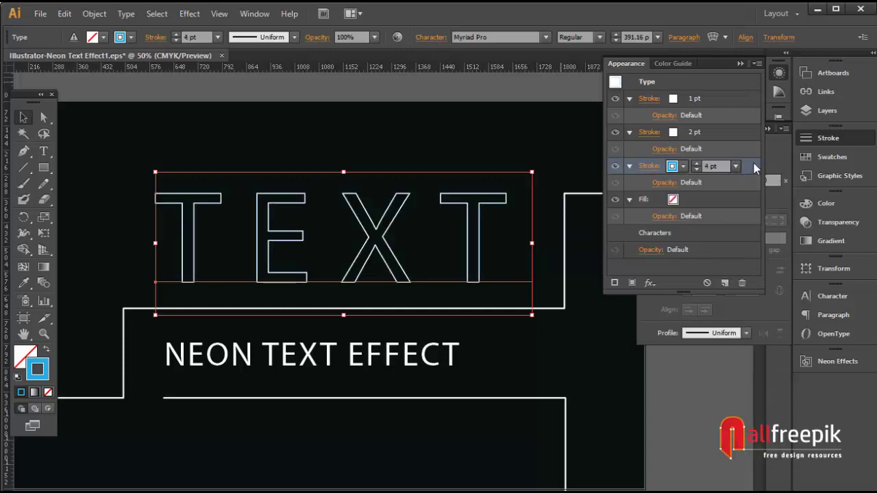
Duplicate the blue 4 pt stroke and set the copy to 6 pt.
click(726, 283)
click(725, 201)
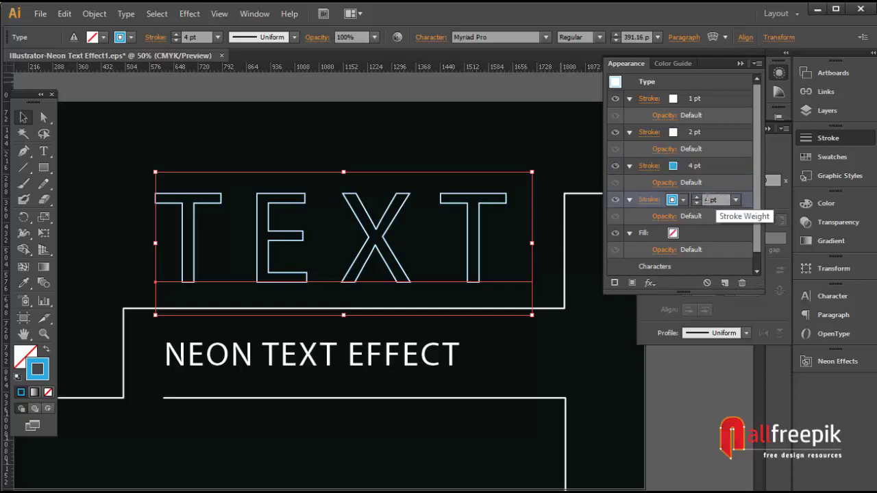
click(736, 200)
click(750, 291)
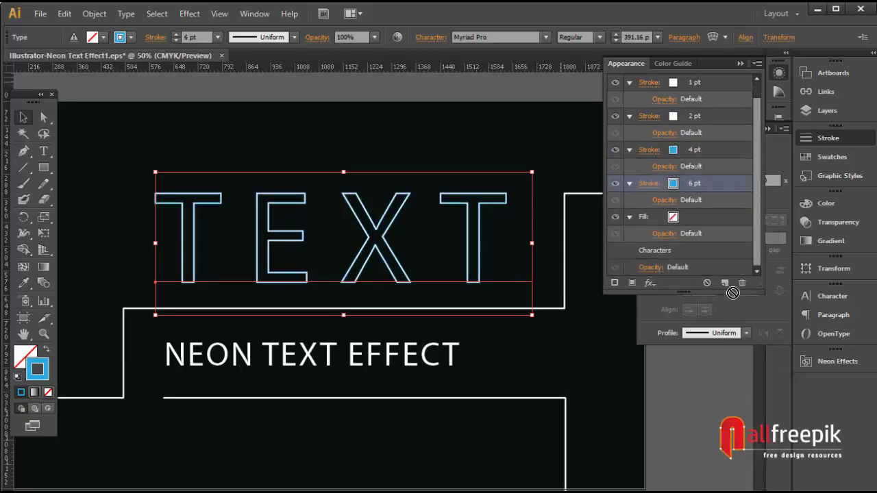
Duplicate the 6 pt blue stroke and set the copy to 8 pt.
click(725, 282)
click(724, 234)
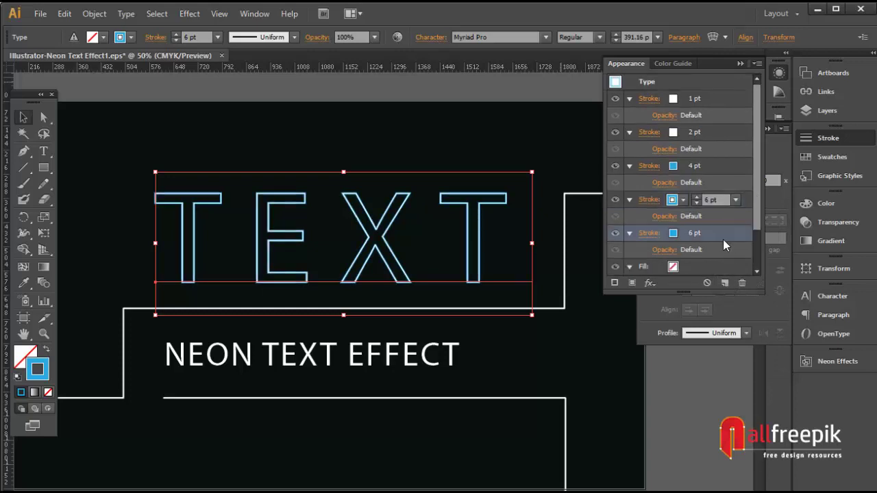
click(733, 234)
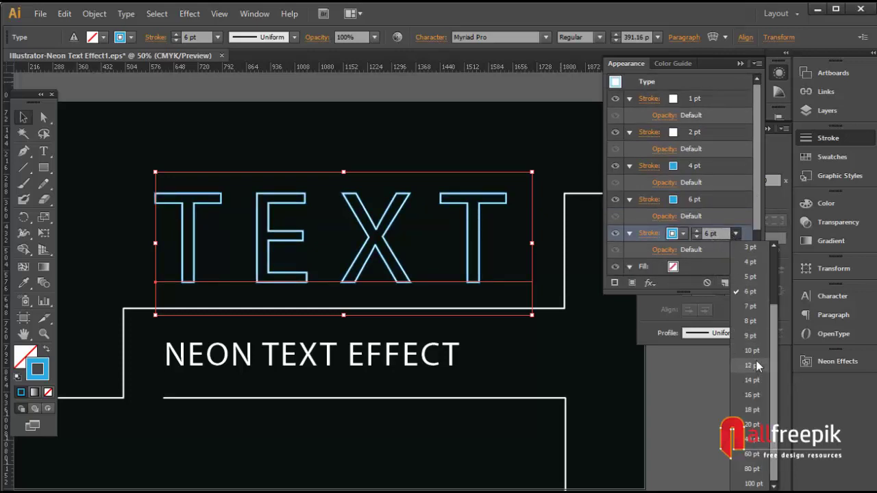
click(752, 329)
scroll(757, 213, down, 2)
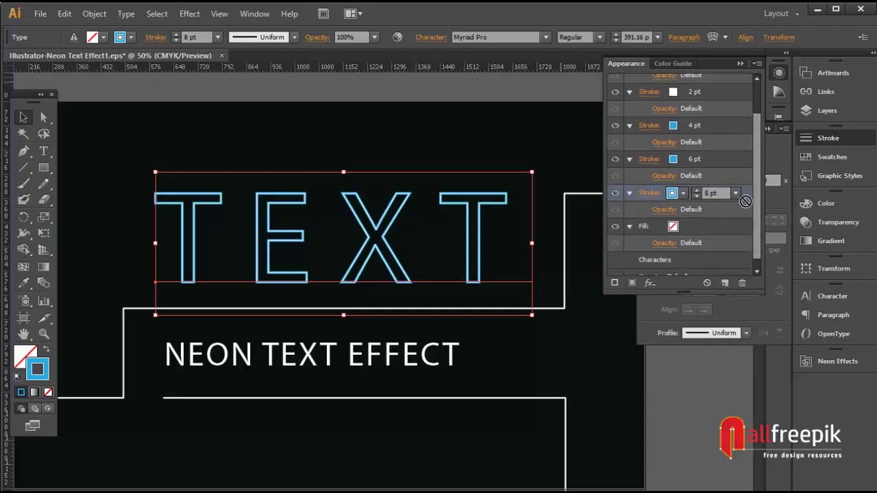
Duplicate the 8 pt blue stroke and raise the copy's weight to 12 pt.
click(724, 282)
click(722, 236)
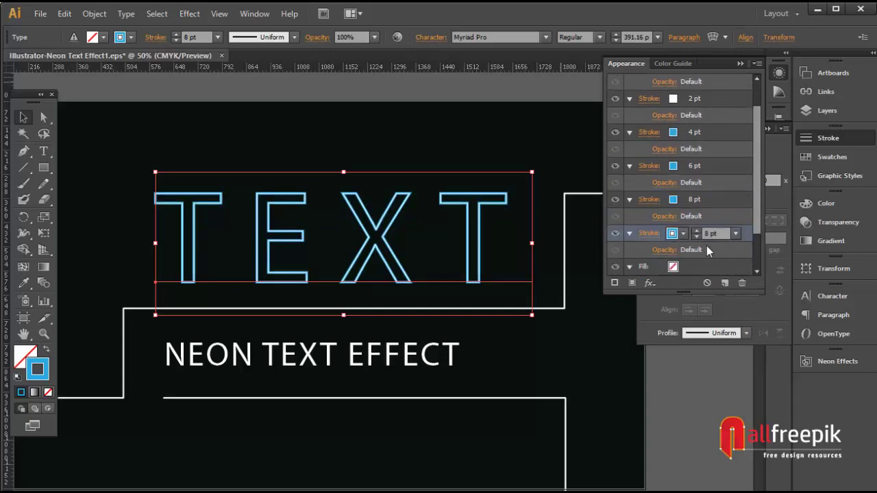
click(735, 234)
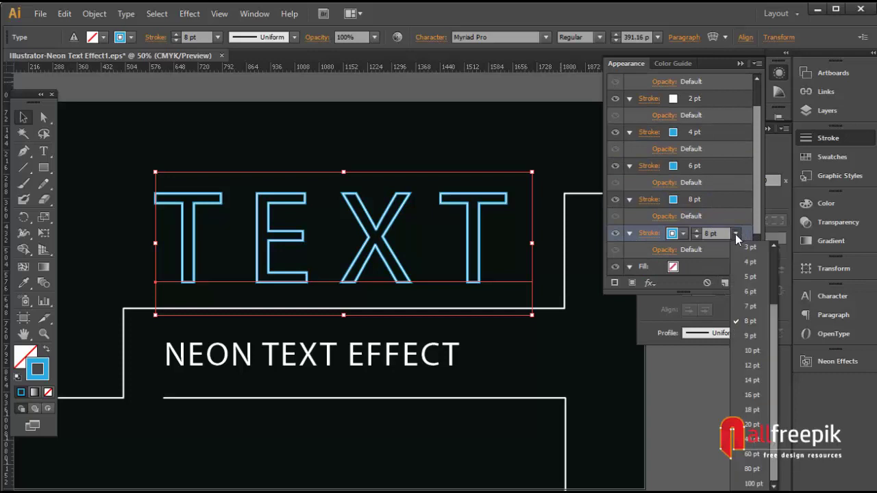
click(751, 352)
scroll(759, 237, down, 1)
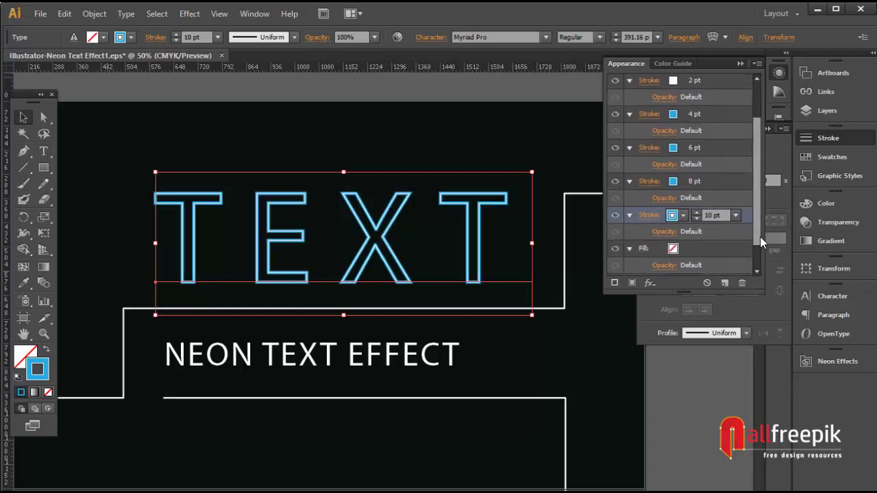
click(696, 213)
click(696, 213)
scroll(754, 209, down, 2)
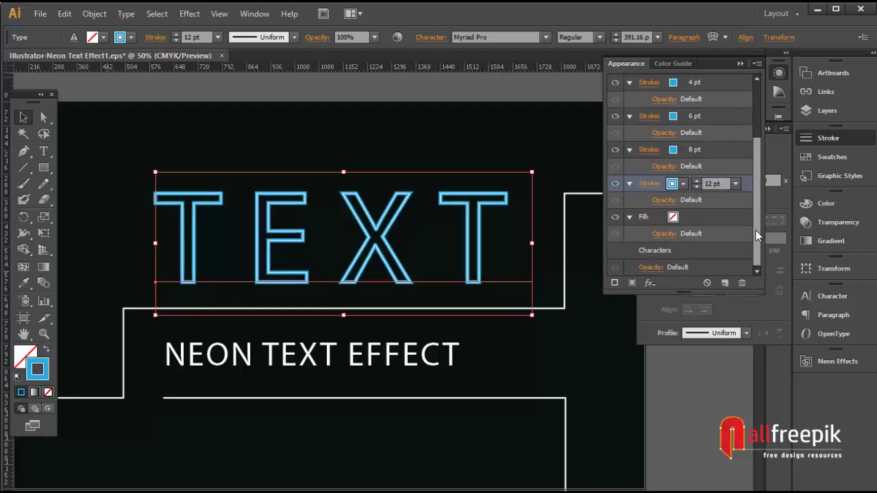
click(690, 199)
Duplicate the 12 pt blue stroke and set the copy to 16 pt.
click(688, 199)
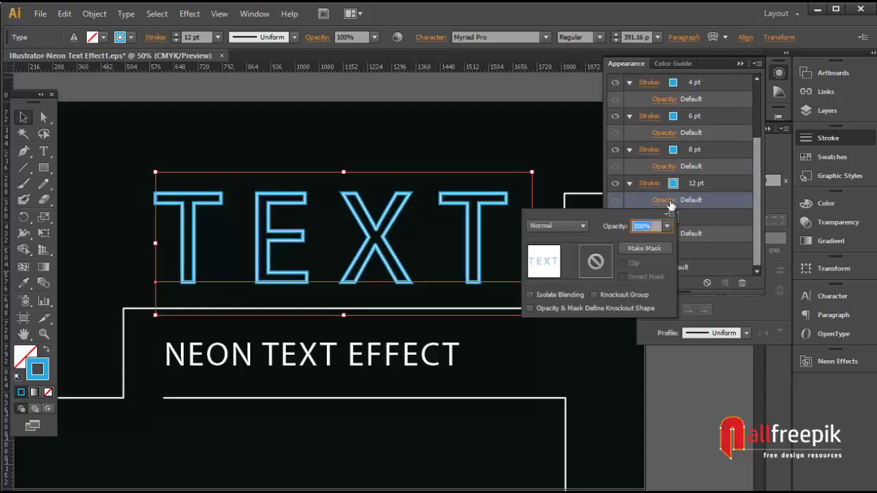
click(699, 184)
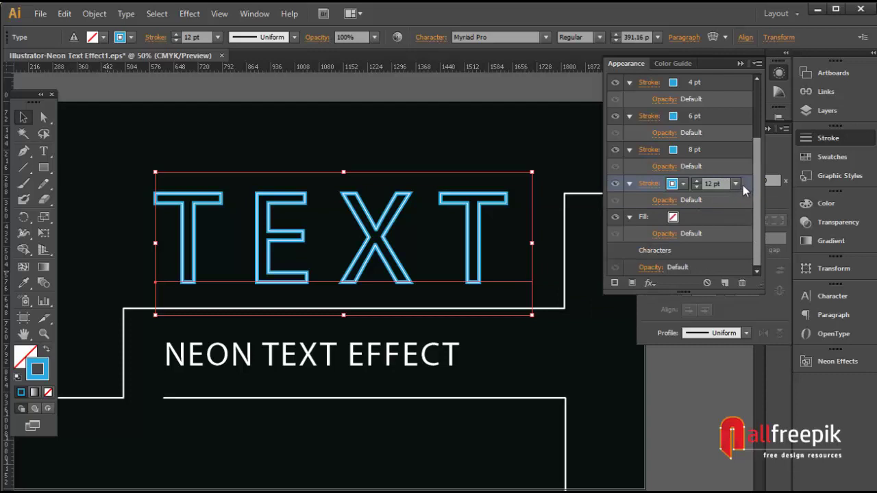
click(724, 282)
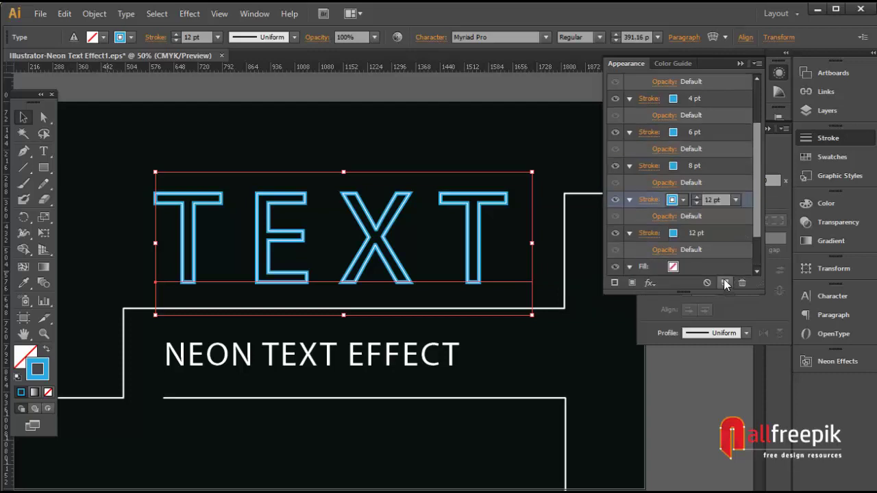
click(718, 233)
click(696, 231)
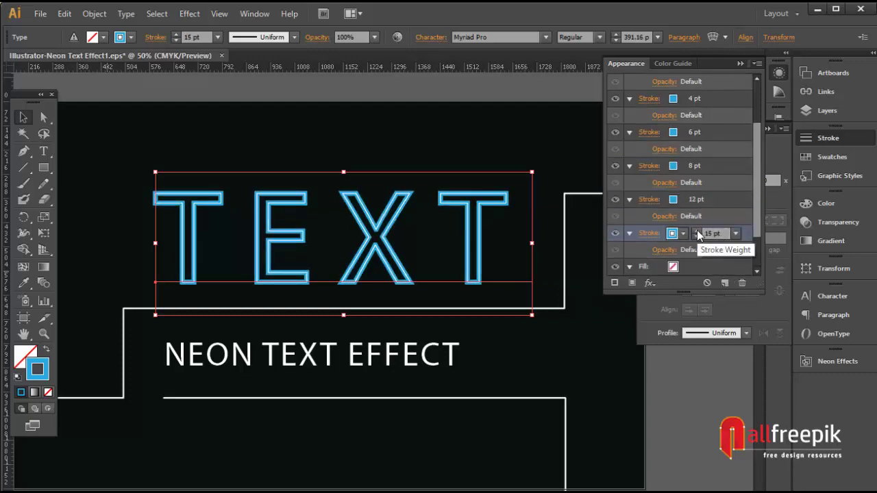
click(696, 230)
Set the 16 pt blue stroke's opacity to 30%.
click(690, 251)
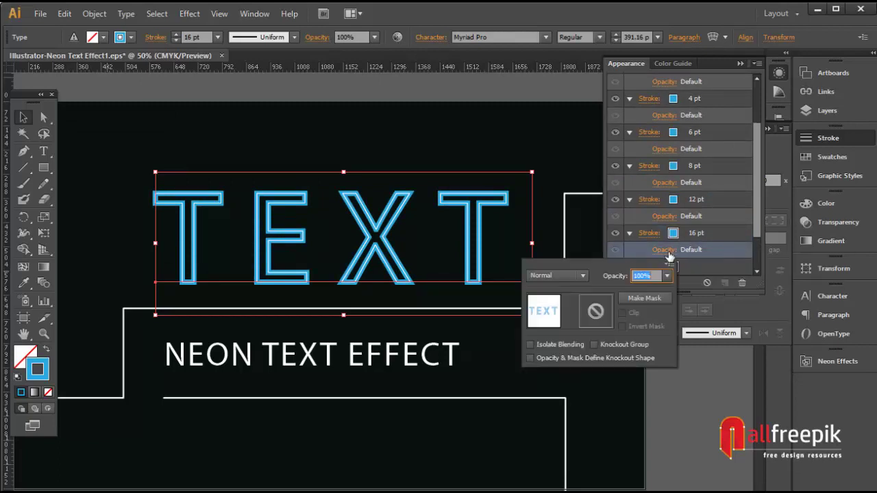
text(30)
key(Return)
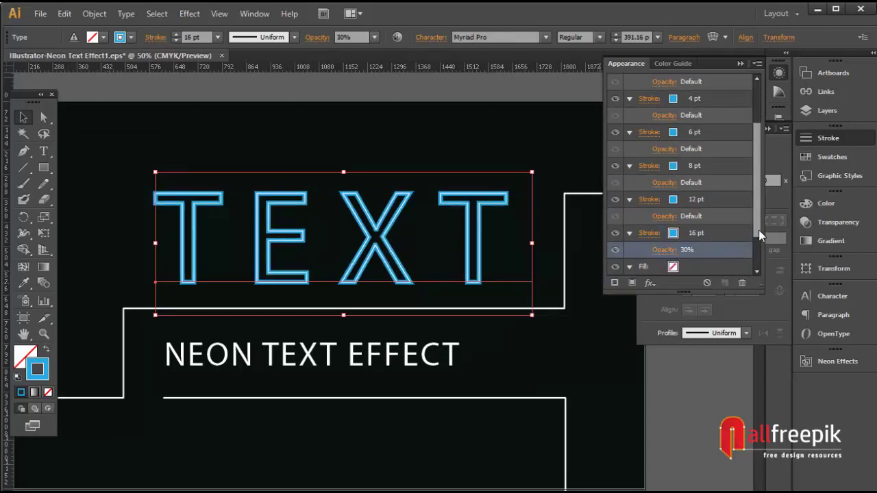
scroll(759, 252, down, 3)
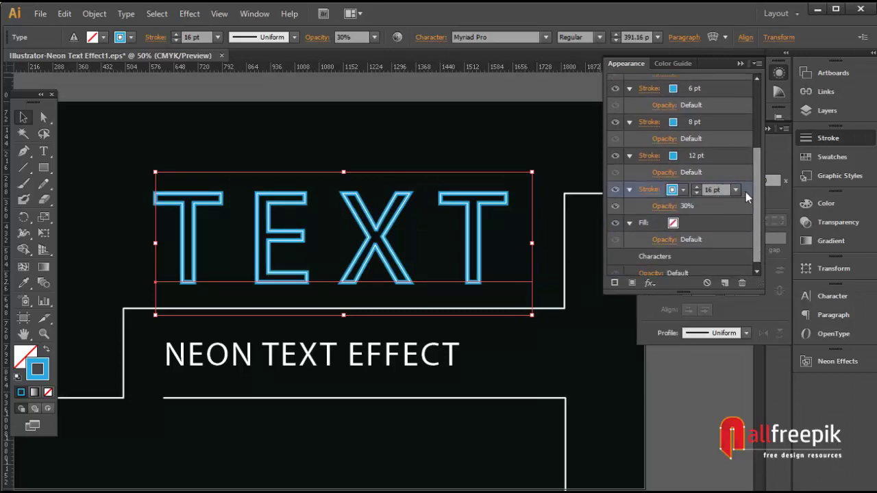
drag(745, 192, 725, 281)
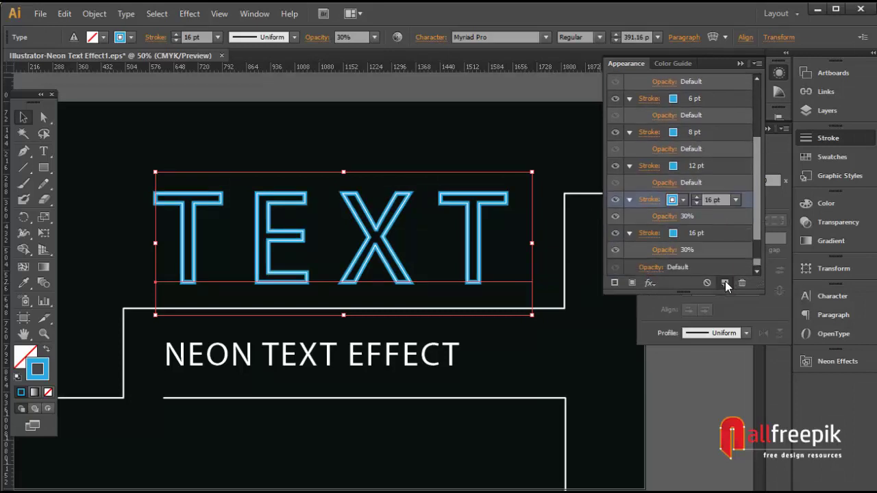
Add a 20 pt blue stroke at 20% opacity.
click(718, 236)
text(20)
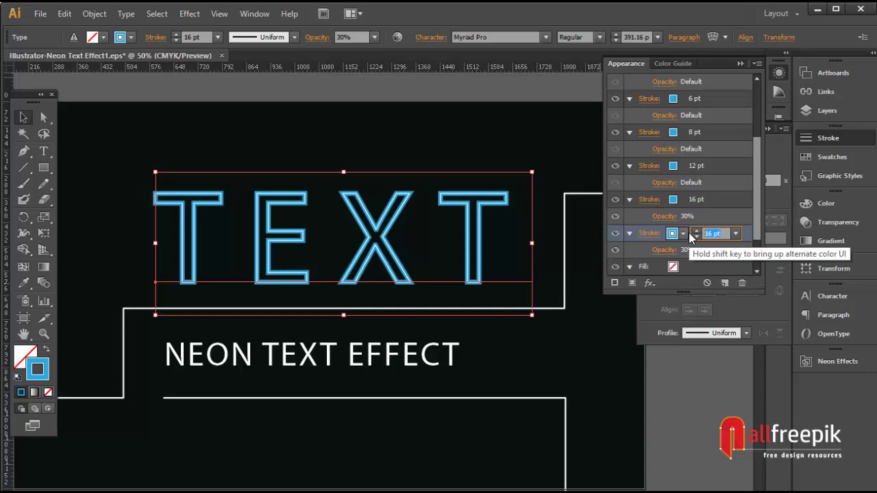
key(Return)
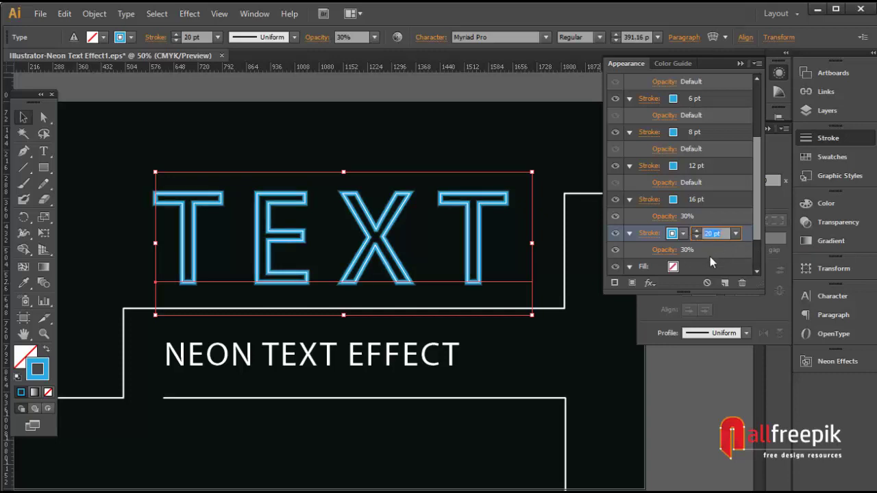
click(691, 253)
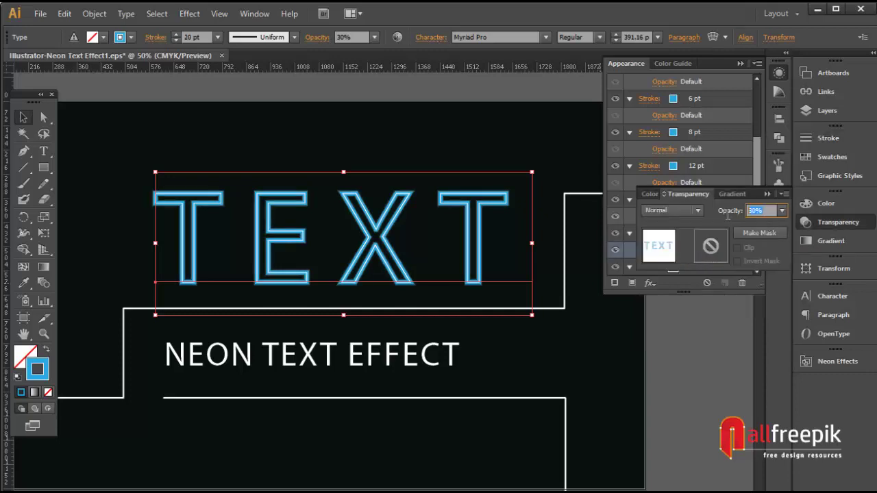
click(760, 210)
text(20)
key(Return)
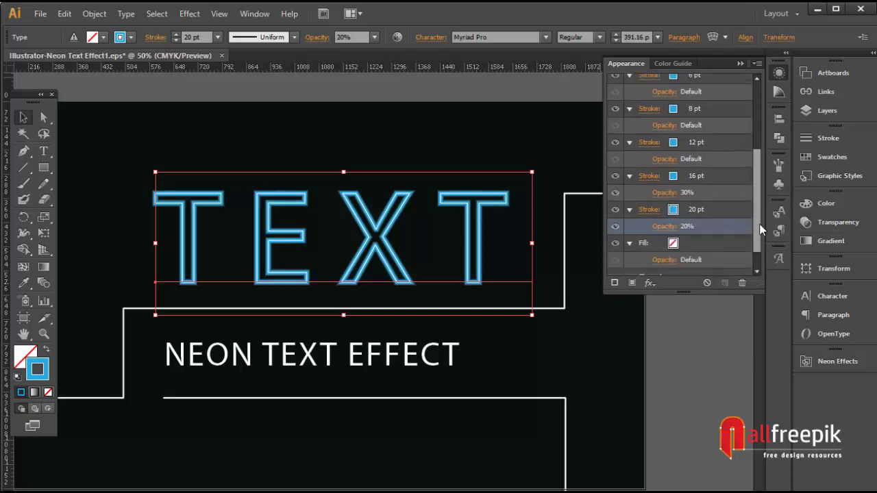
scroll(726, 197, down, 2)
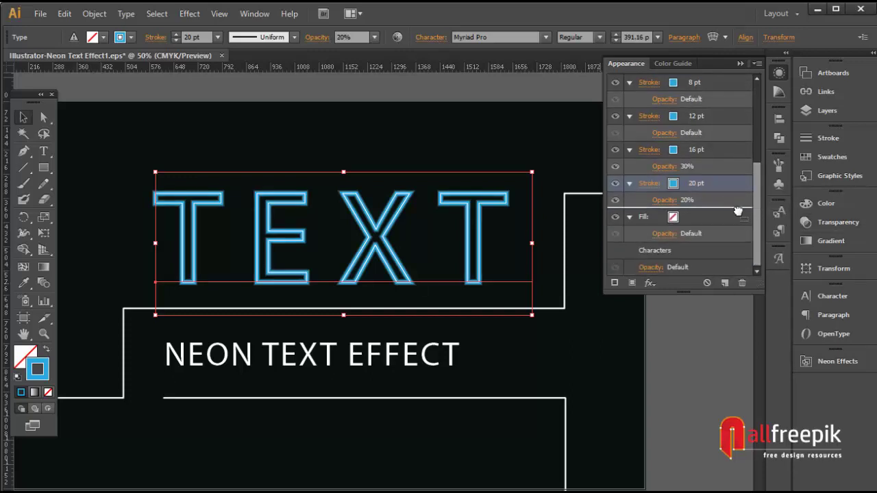
Add a 24 pt blue stroke at 10% opacity.
click(725, 282)
click(728, 232)
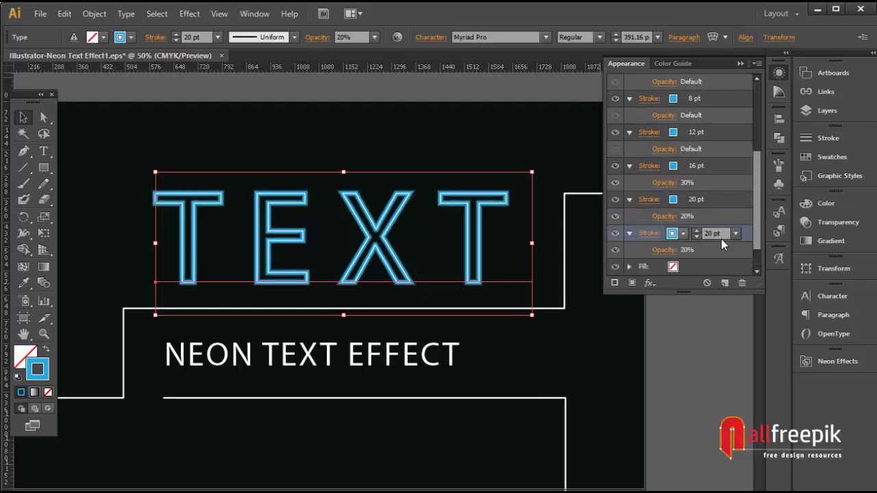
click(723, 234)
text(24)
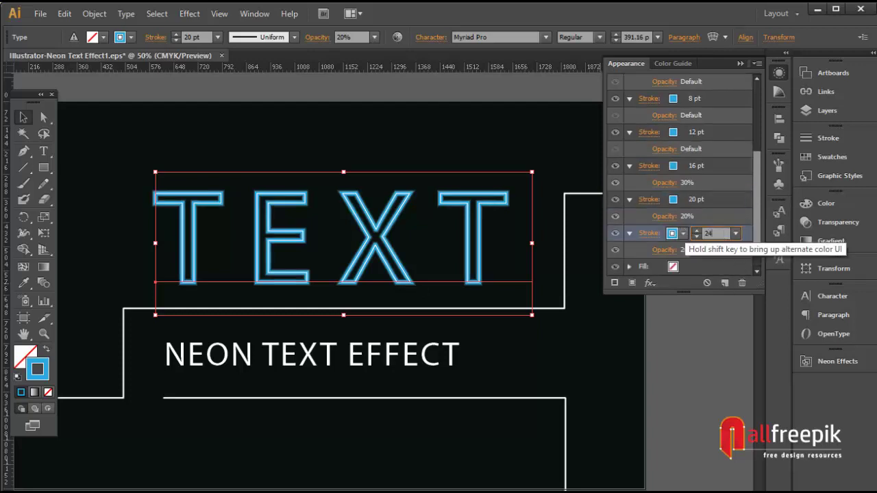
click(689, 251)
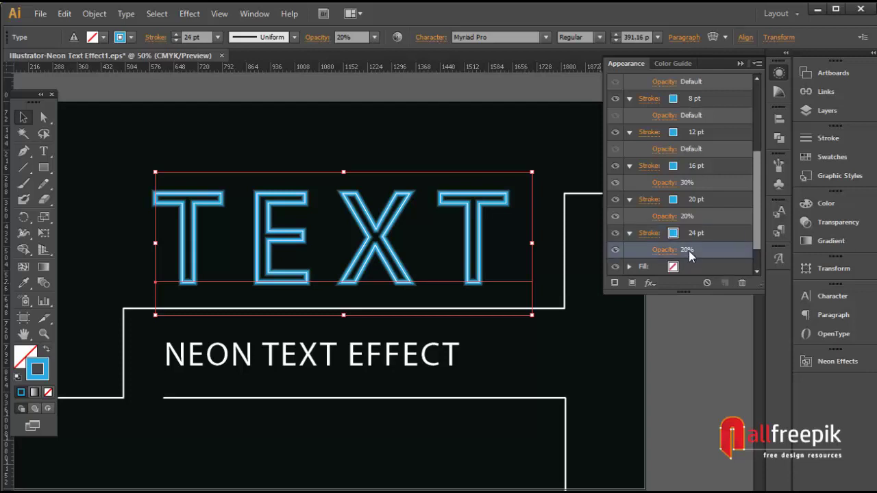
click(685, 250)
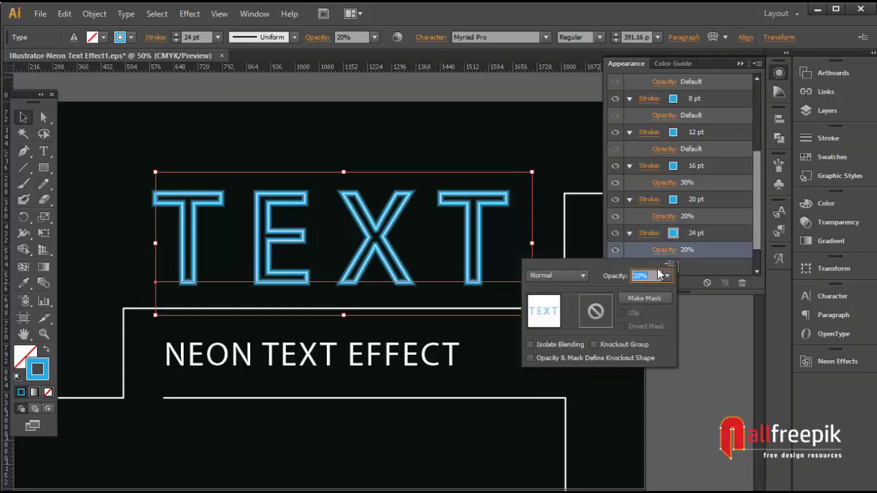
text(10)
key(Return)
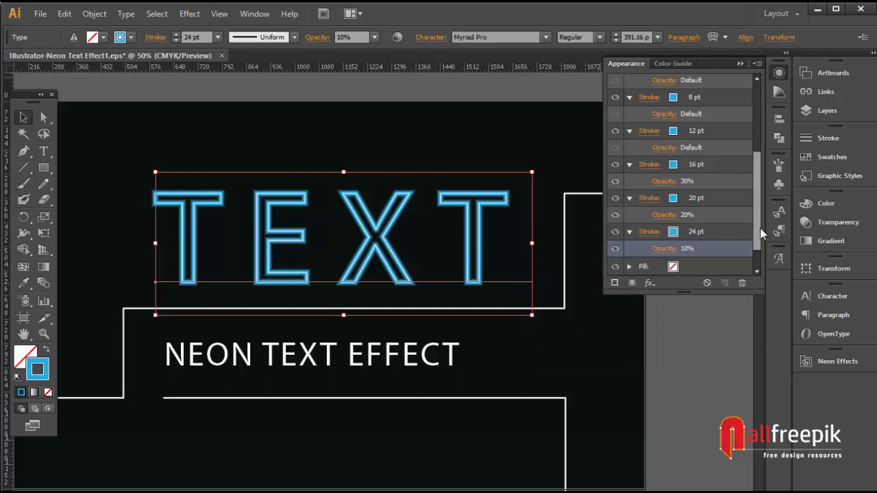
drag(754, 229, 759, 258)
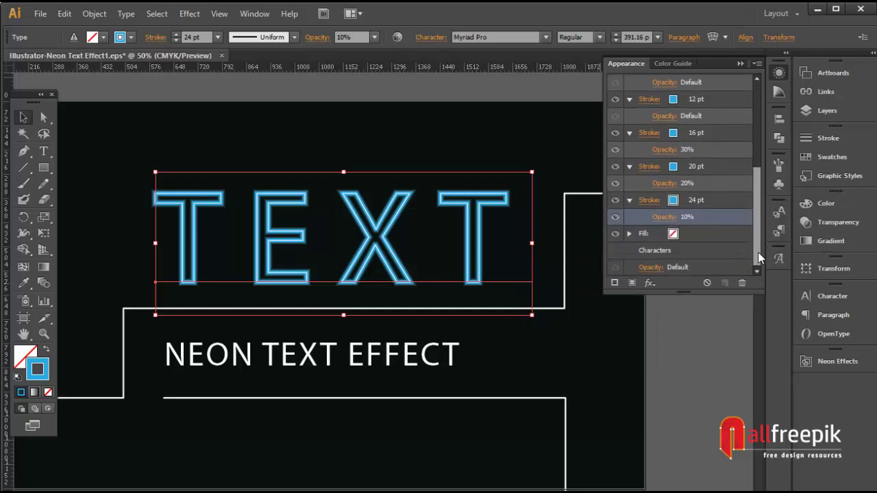
click(720, 201)
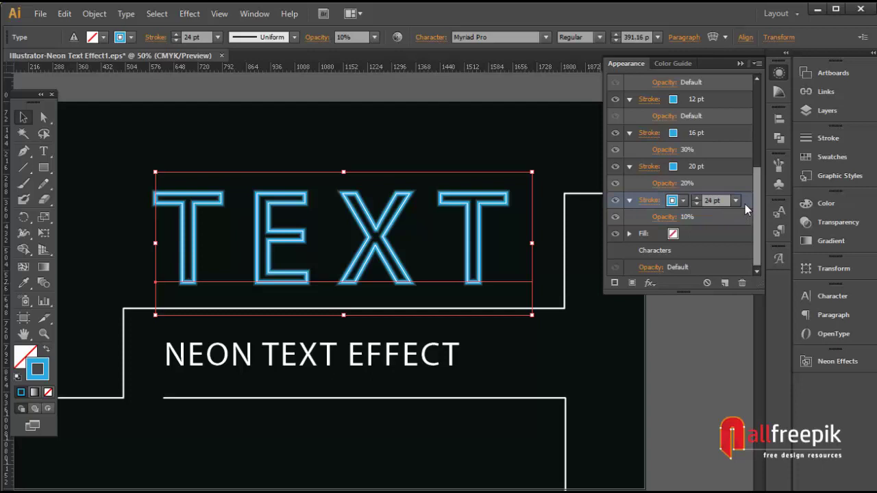
Add a 30 pt blue stroke at 5% opacity as the outermost glow.
click(724, 281)
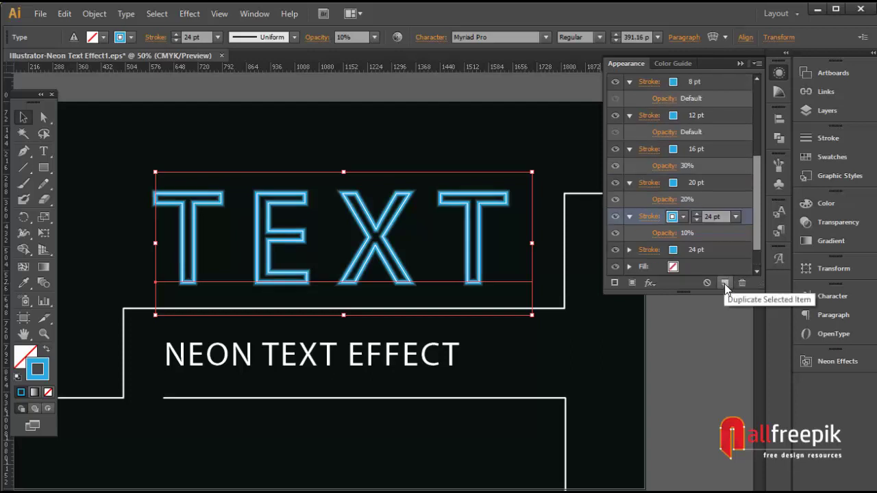
scroll(759, 211, down, 1)
click(723, 218)
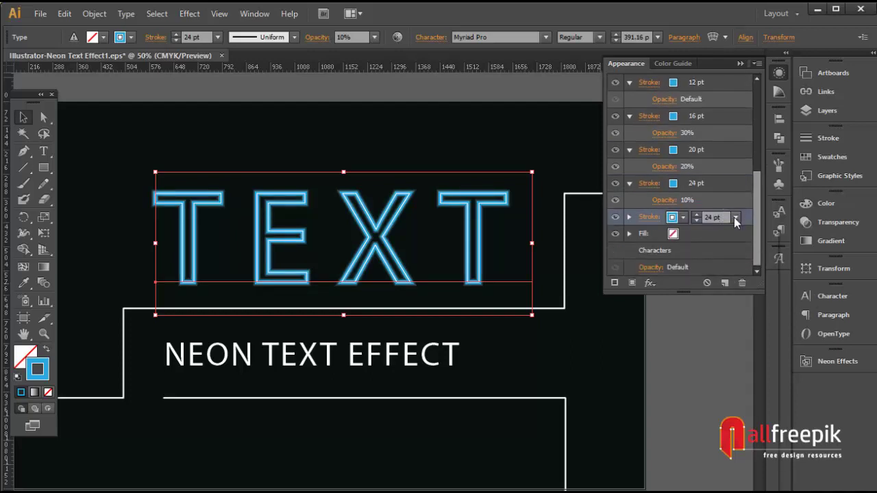
click(735, 218)
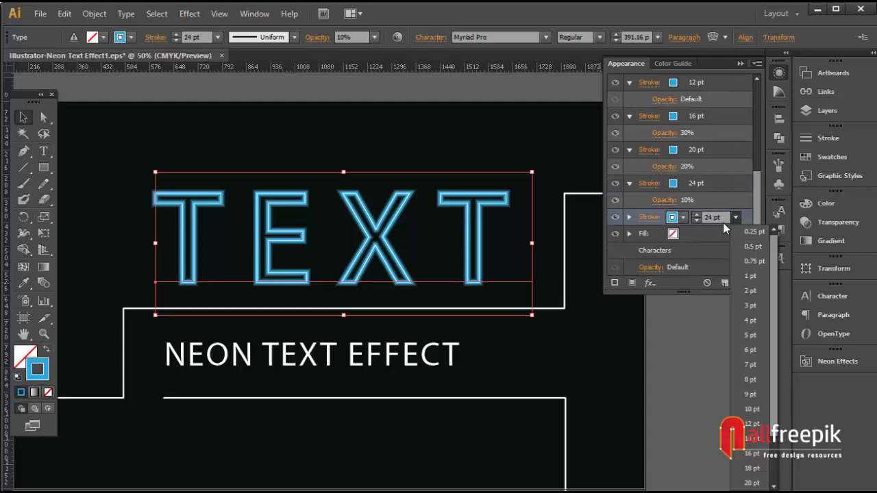
click(723, 221)
text(30)
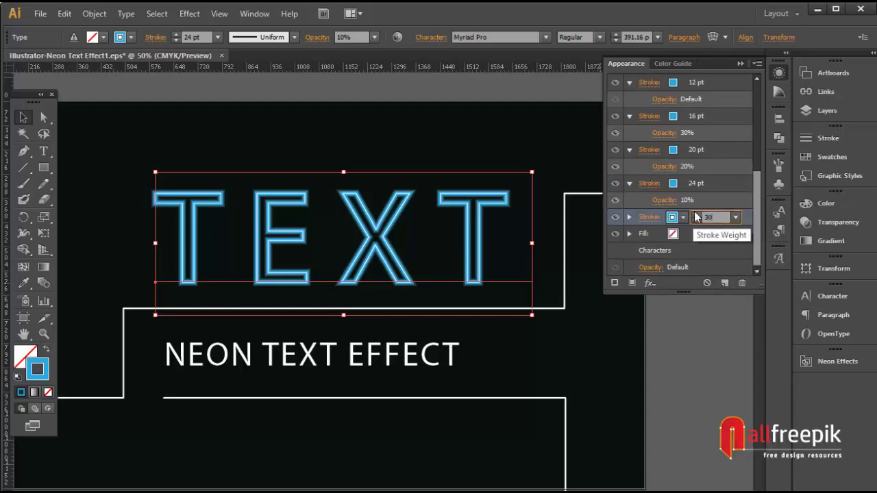
key(Return)
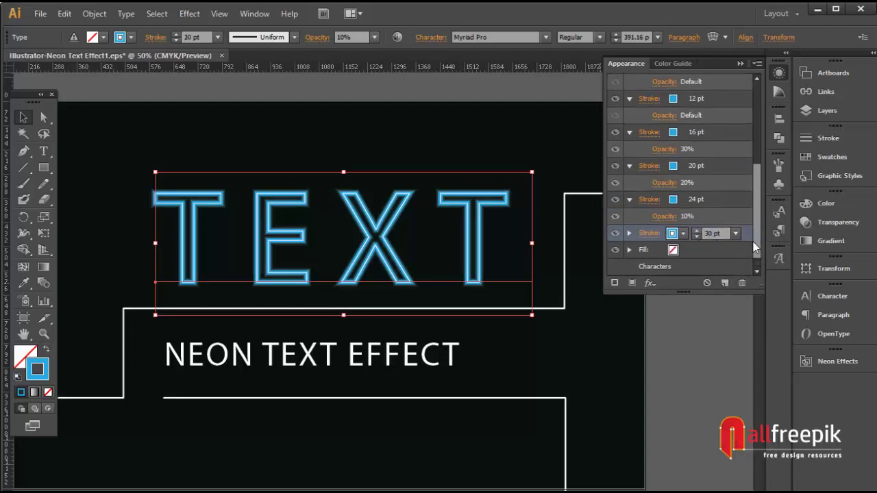
click(630, 234)
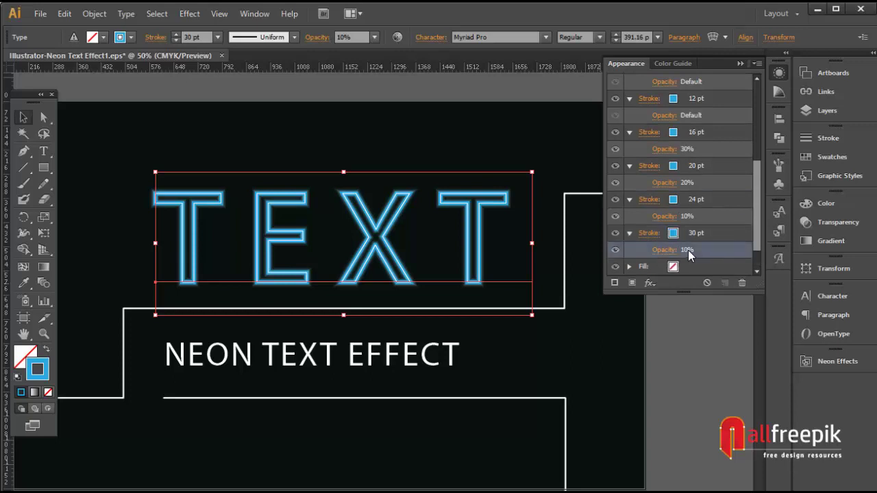
click(688, 250)
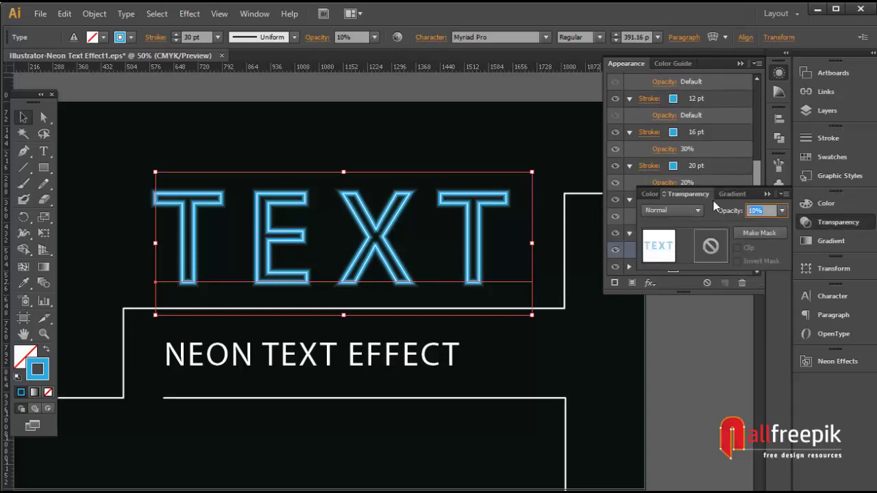
text(5)
key(Return)
scroll(759, 171, up, 5)
scroll(759, 130, up, 3)
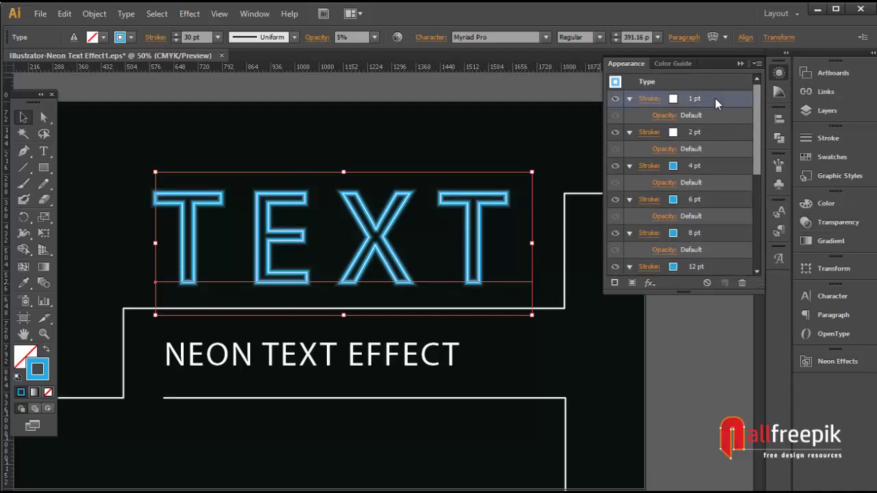
Make the 1 pt and 2 pt strokes dashed (500 pt dash, 35 pt gap) with round caps and corners.
click(716, 102)
click(647, 99)
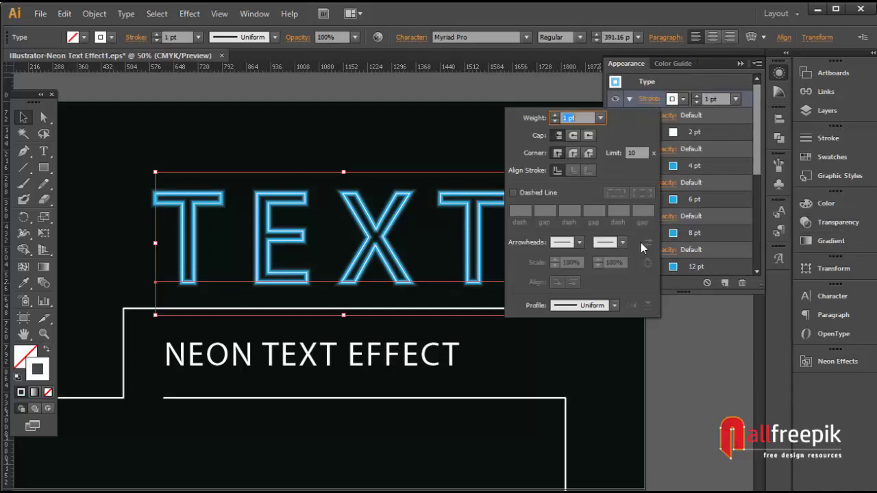
click(528, 192)
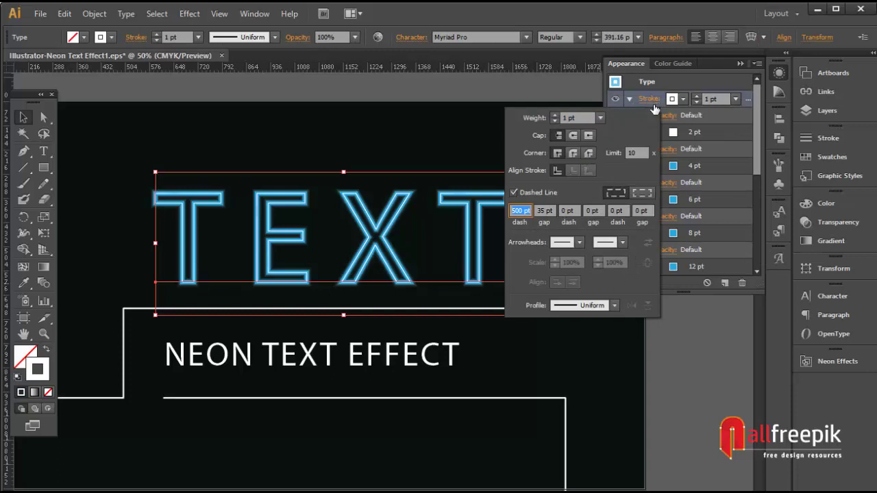
click(574, 136)
click(573, 153)
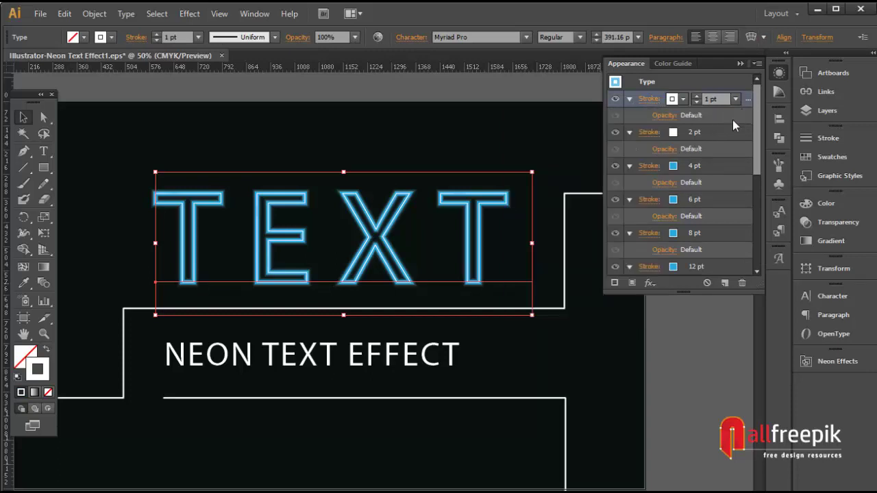
click(648, 134)
click(573, 169)
click(573, 186)
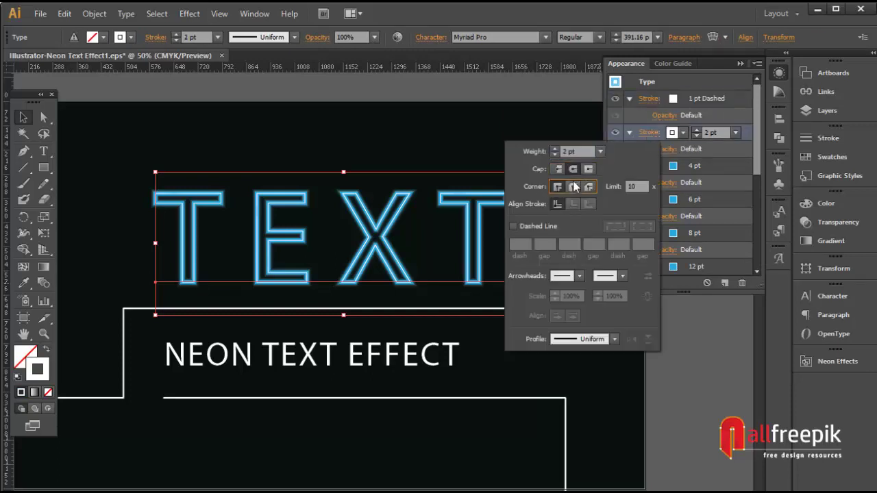
click(546, 226)
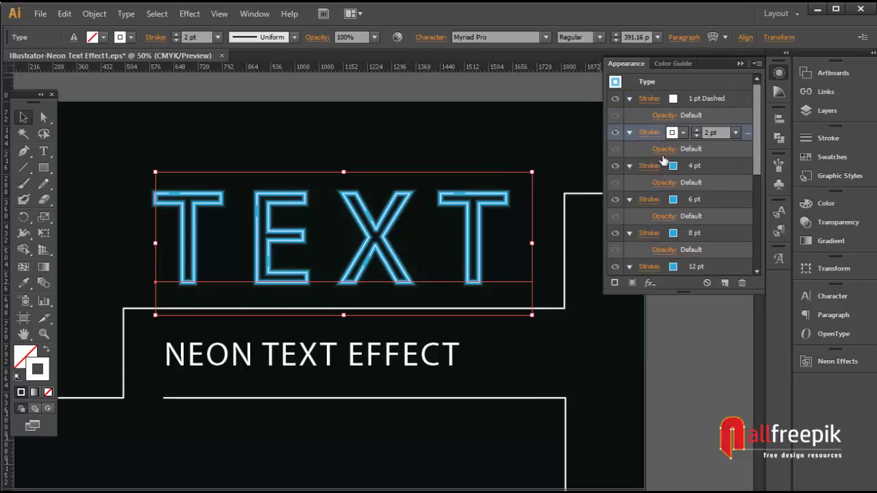
Make the 4 pt and 6 pt strokes dashed with round caps and corners.
click(650, 166)
click(572, 203)
click(572, 220)
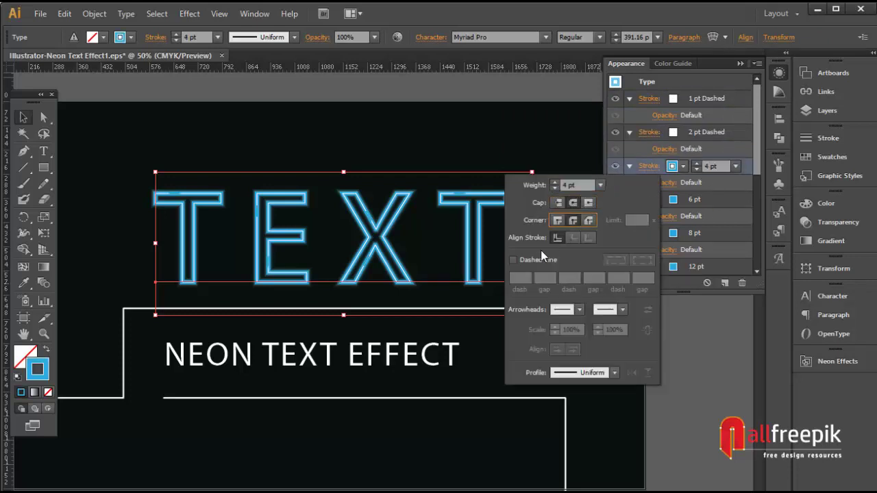
click(513, 260)
click(726, 193)
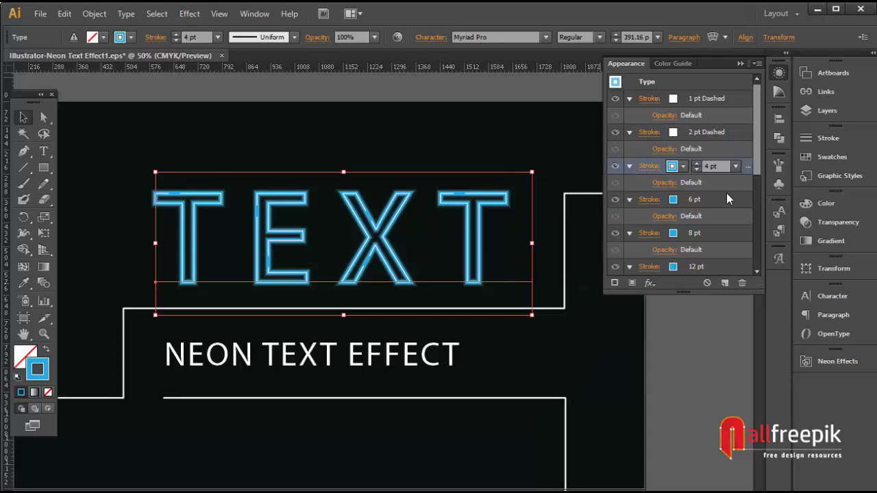
click(661, 200)
click(574, 236)
click(572, 254)
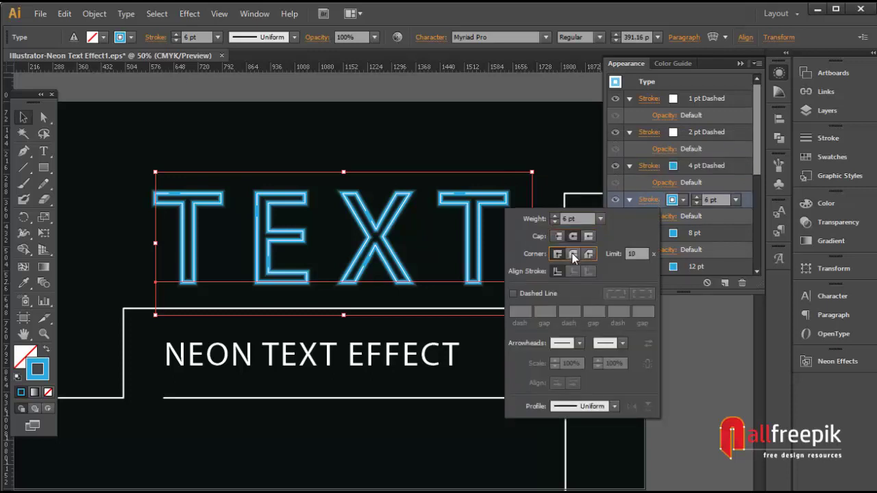
click(513, 293)
click(724, 217)
Make the 8 pt stroke dashed with round caps and corners.
click(676, 236)
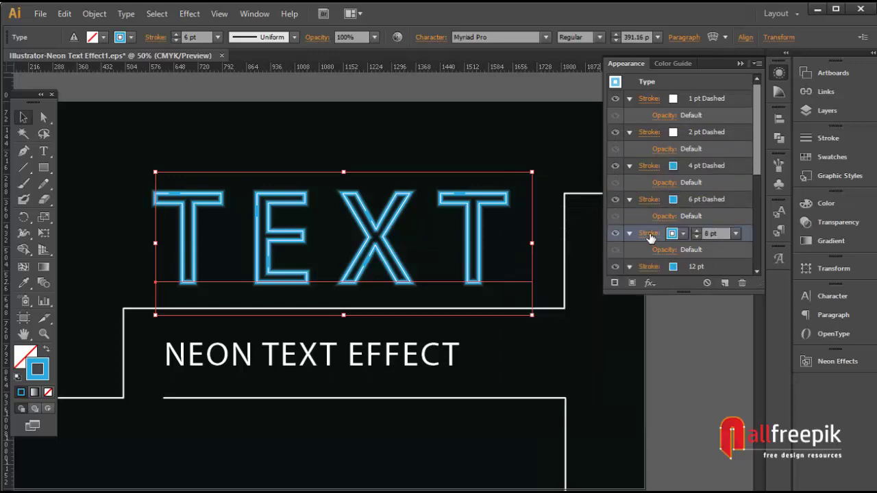
click(649, 233)
click(573, 270)
click(573, 287)
click(543, 327)
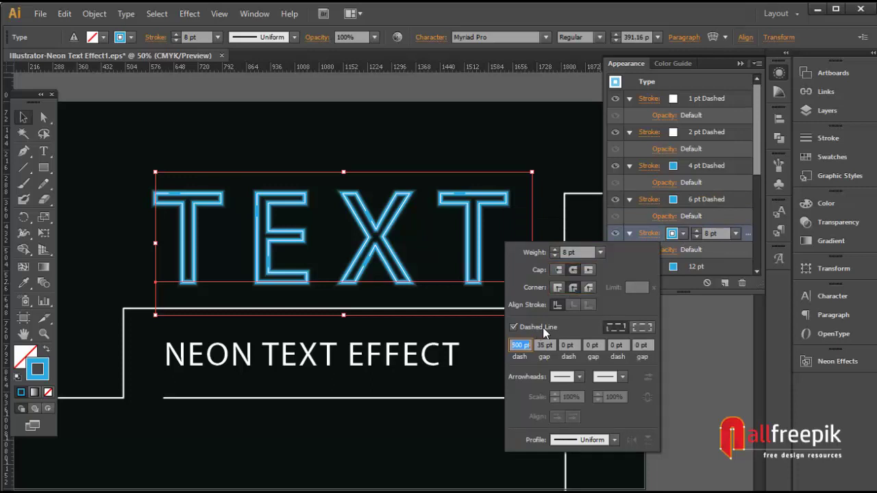
click(759, 174)
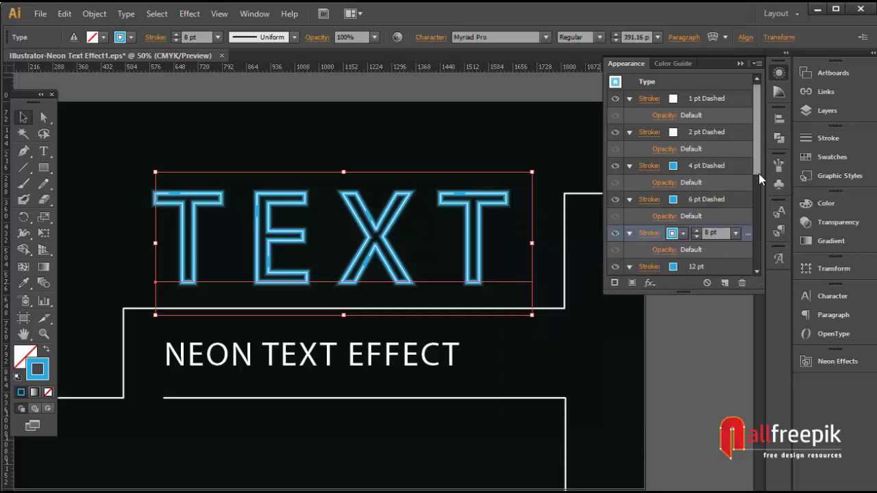
drag(758, 174, 758, 213)
Make the 12 pt and 16 pt glow strokes dashed with round corners.
click(685, 183)
click(648, 182)
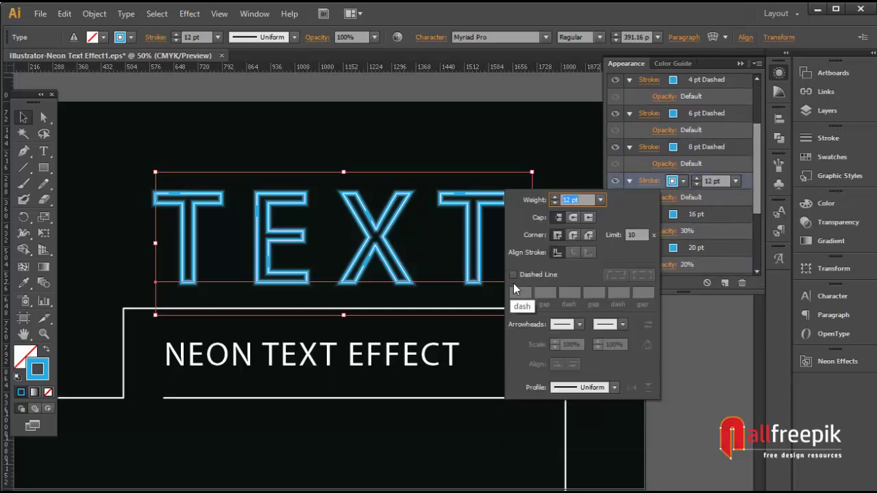
click(572, 235)
click(533, 275)
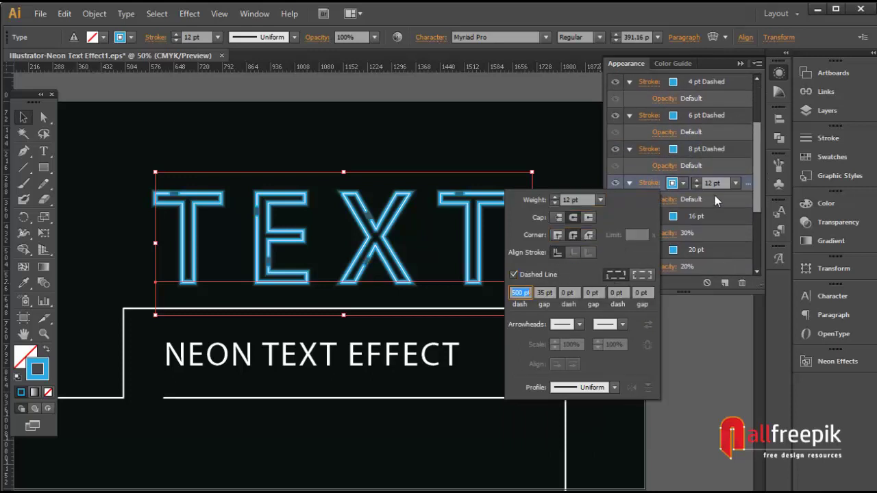
click(754, 197)
drag(757, 199, 757, 233)
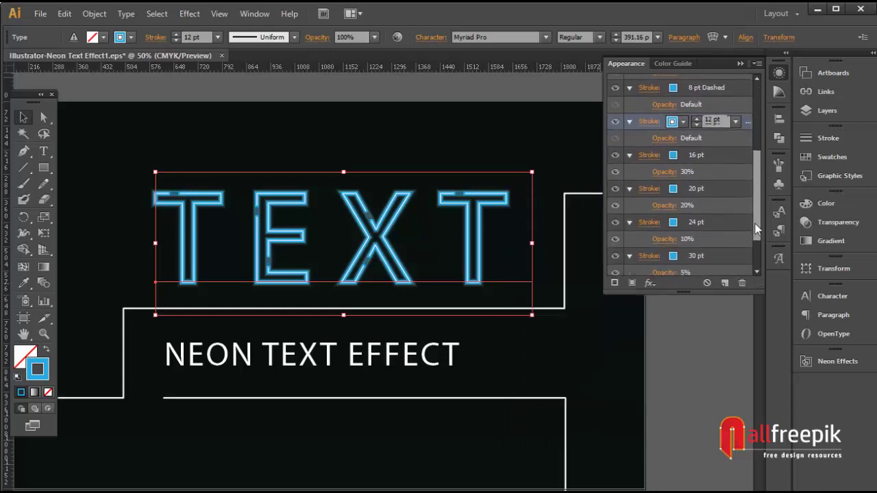
click(650, 140)
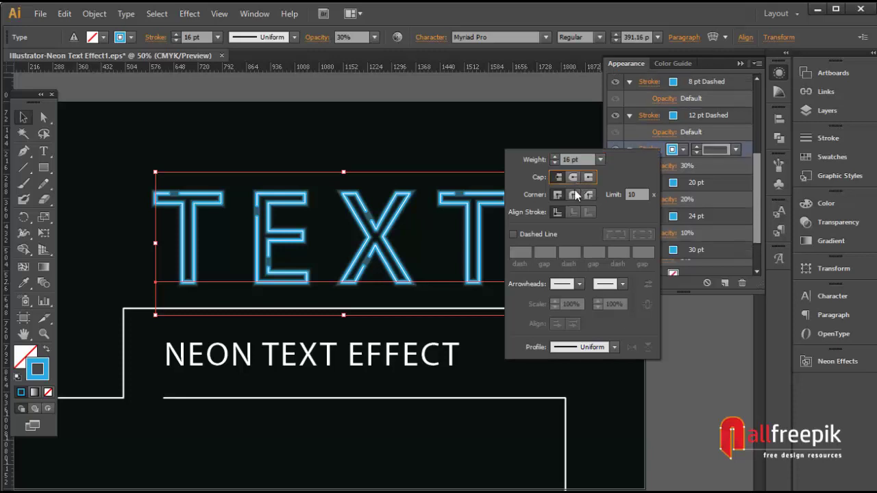
click(573, 195)
click(513, 235)
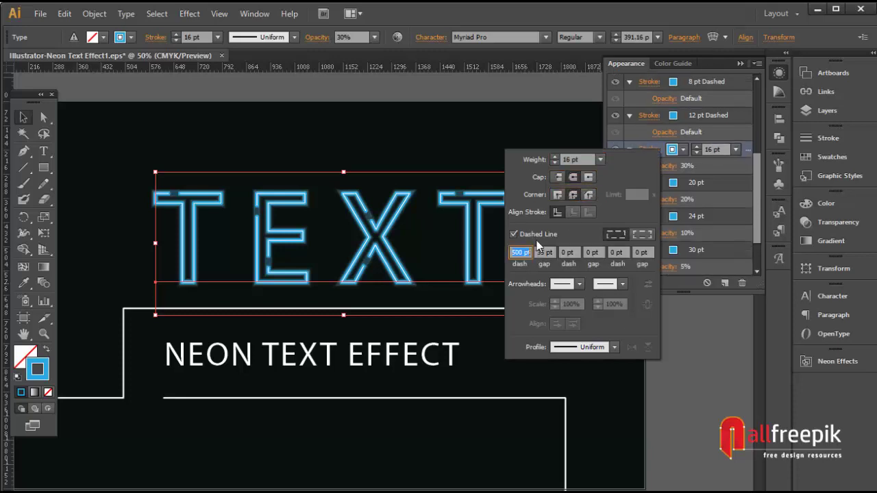
click(758, 169)
scroll(638, 148, down, 2)
Make the 20 pt and 24 pt glow strokes dashed with round corners.
click(650, 137)
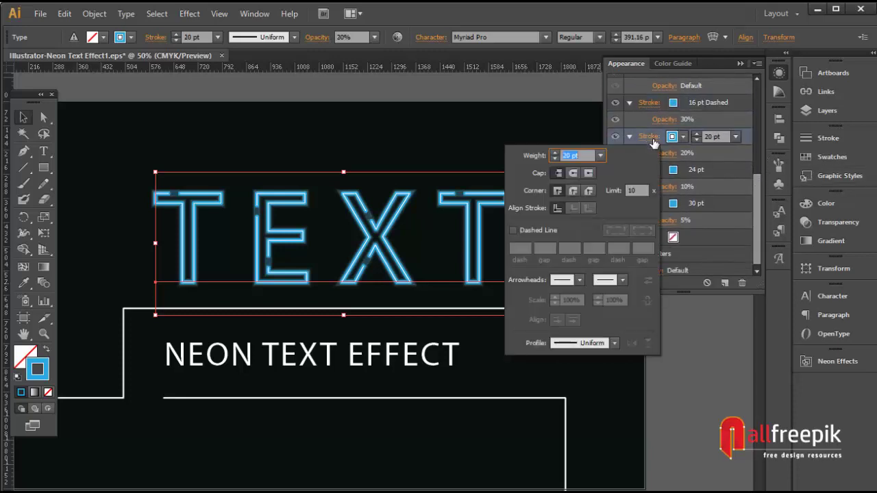
click(574, 191)
click(538, 231)
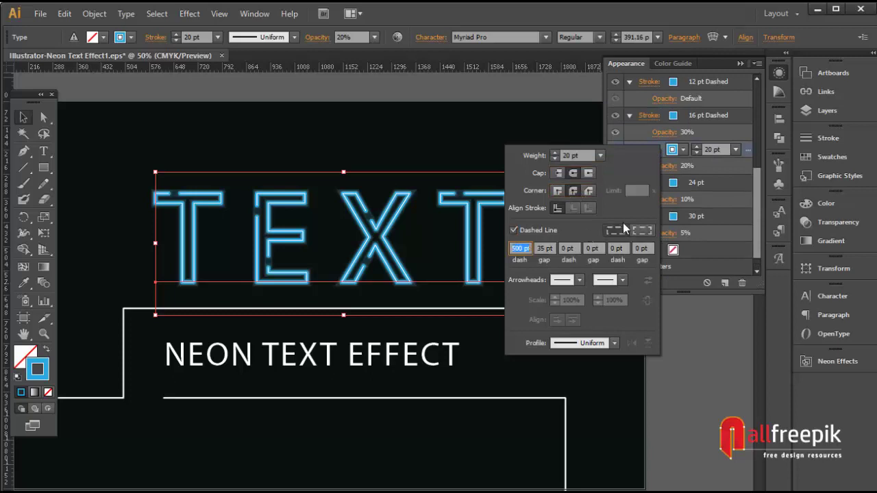
click(759, 171)
scroll(685, 171, down, 1)
click(643, 167)
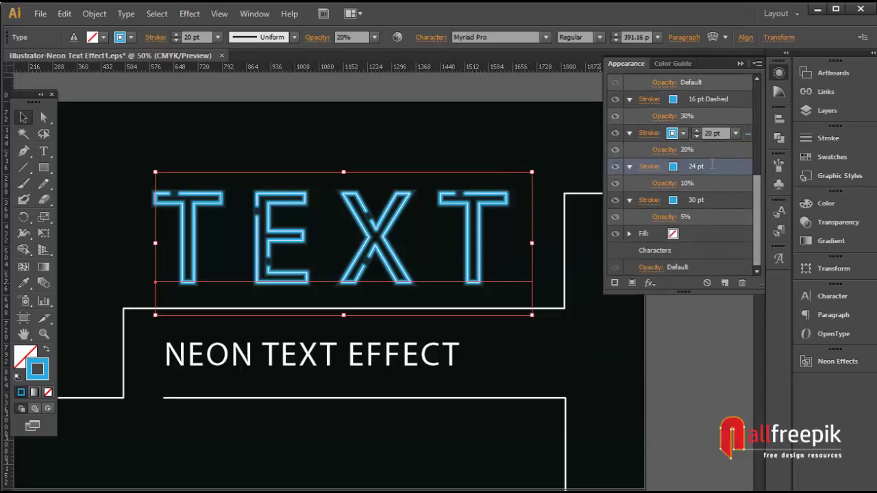
click(647, 167)
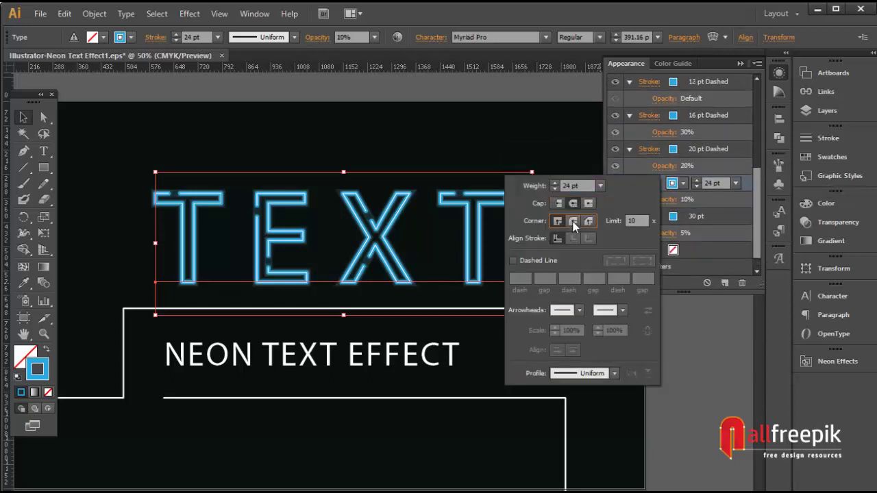
click(573, 220)
click(528, 260)
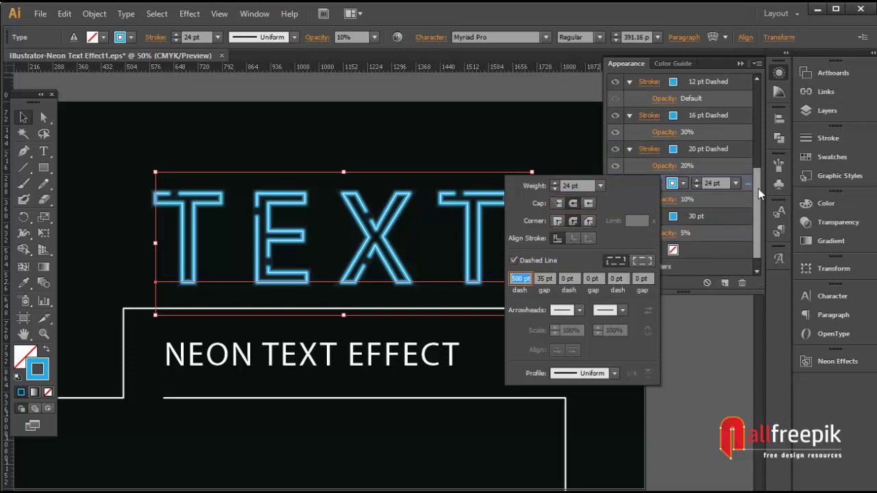
click(756, 206)
scroll(753, 208, down, 1)
Make the 30 pt glow stroke dashed with round caps and corners.
click(649, 200)
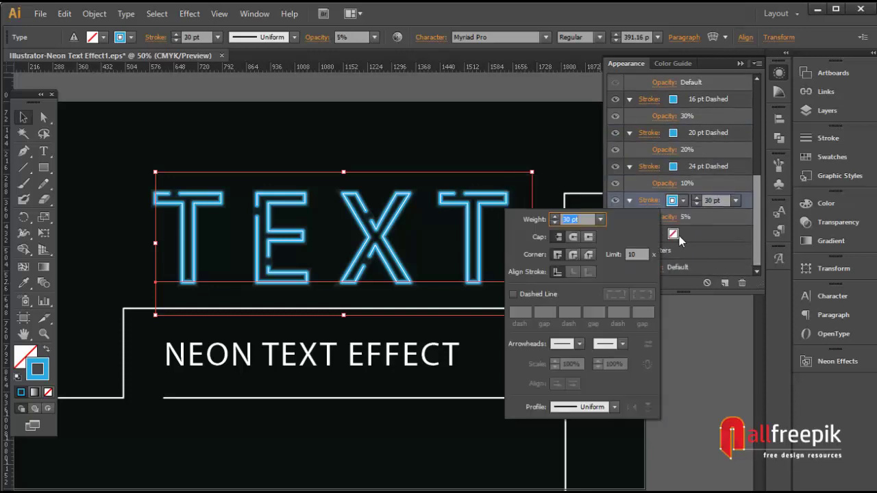
click(572, 236)
click(573, 254)
click(513, 294)
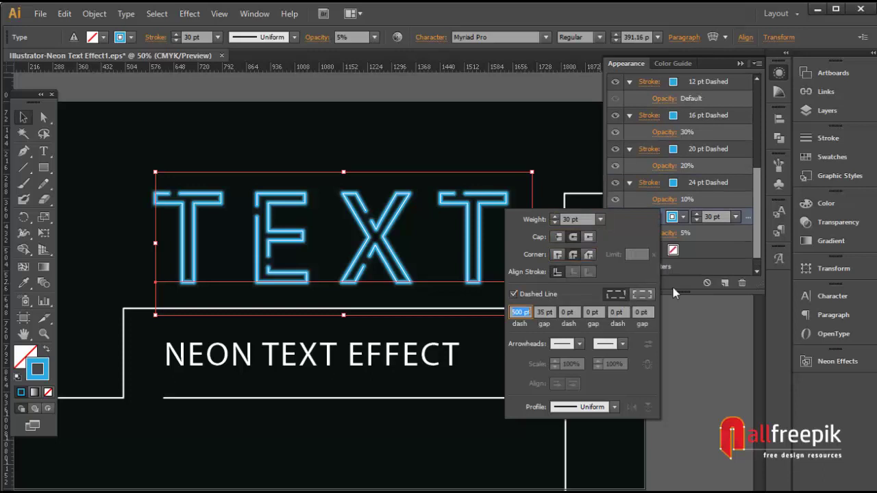
click(756, 195)
scroll(757, 195, down, 1)
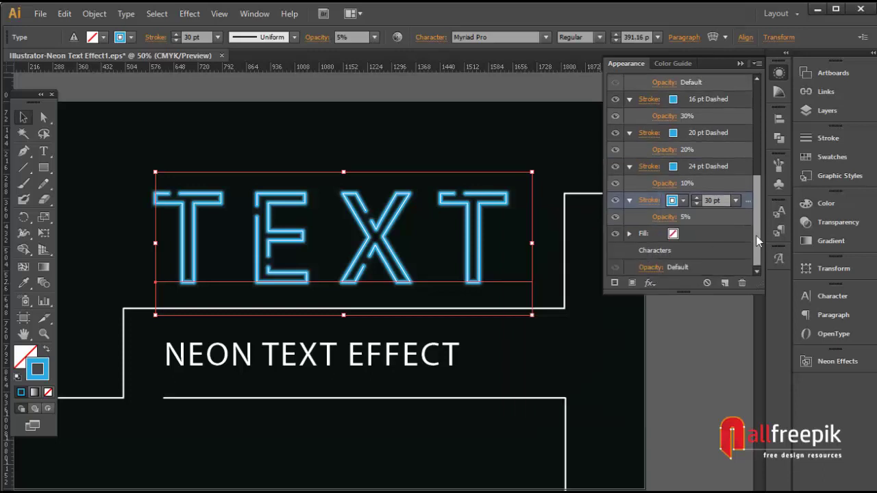
Deselect TEXT, collapse the Appearance panel and pan to centre the design.
click(703, 347)
drag(438, 221, 462, 198)
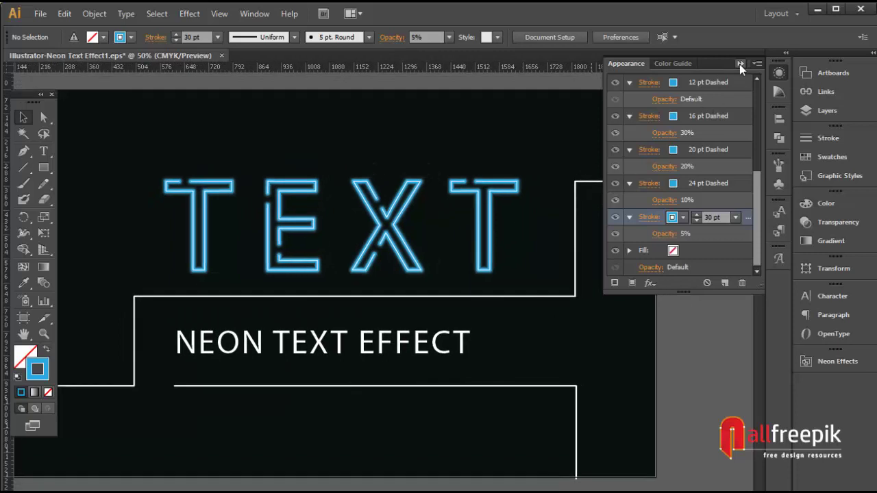
click(739, 63)
drag(576, 303, 596, 284)
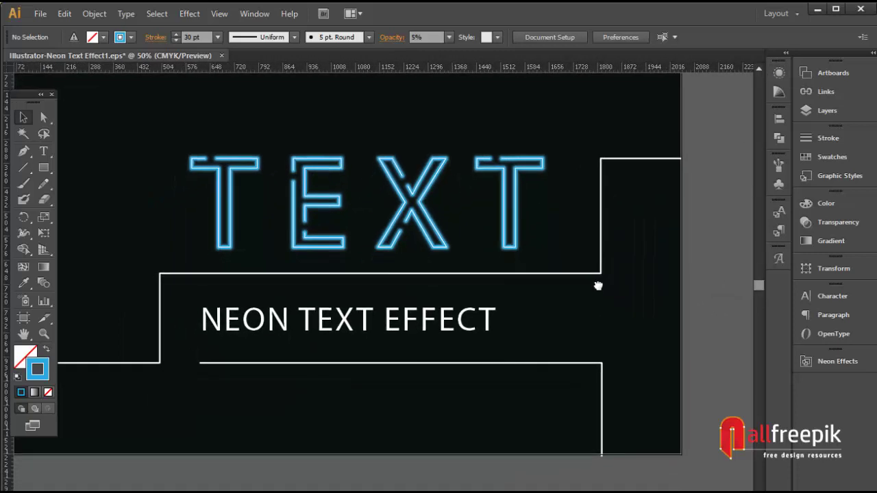
click(599, 274)
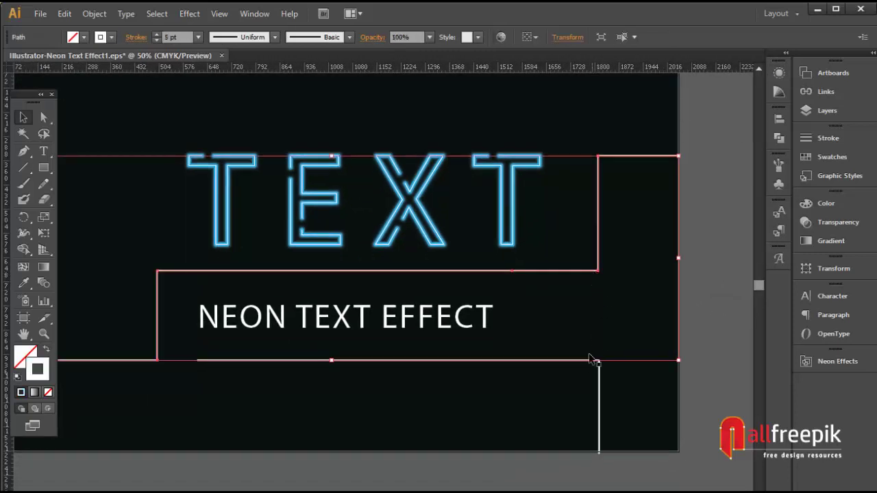
Drag the selected dashed neon TEXT into the Graphic Styles panel as a new style.
click(657, 386)
drag(593, 318, 644, 323)
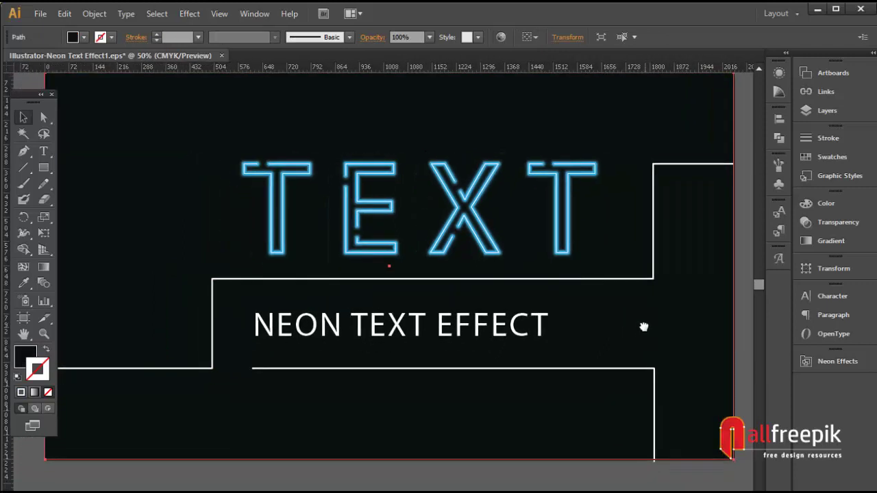
click(754, 235)
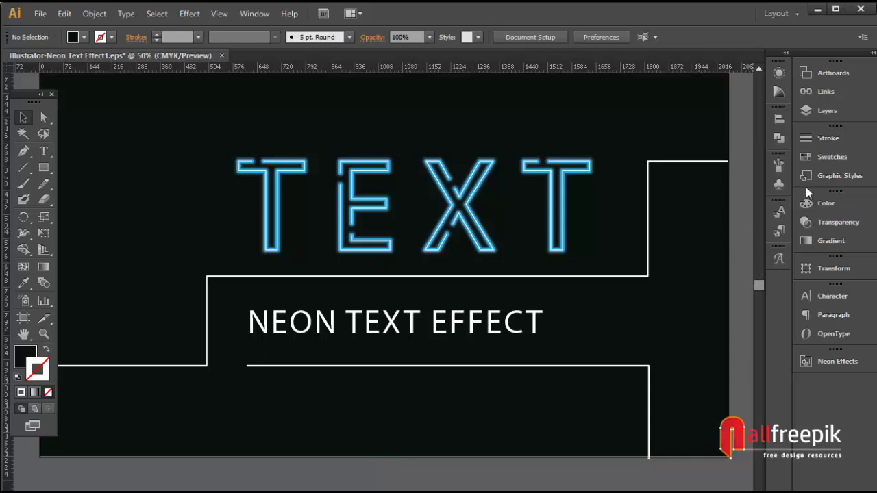
click(567, 169)
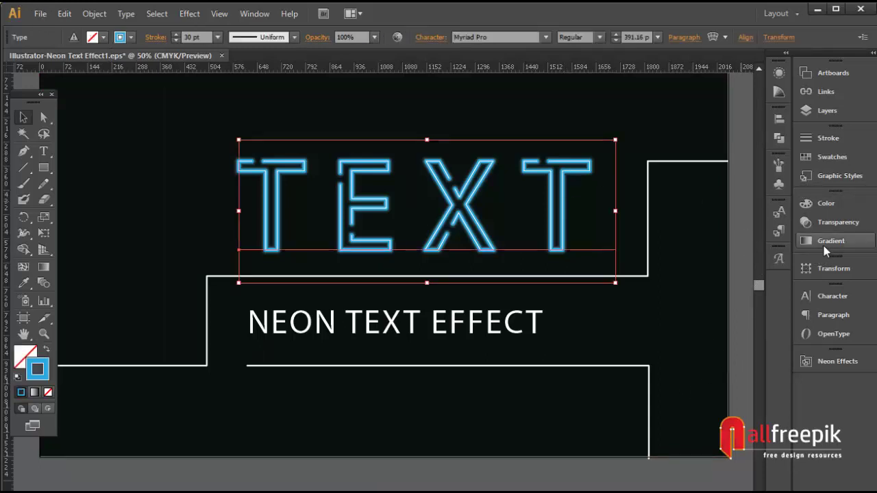
click(833, 178)
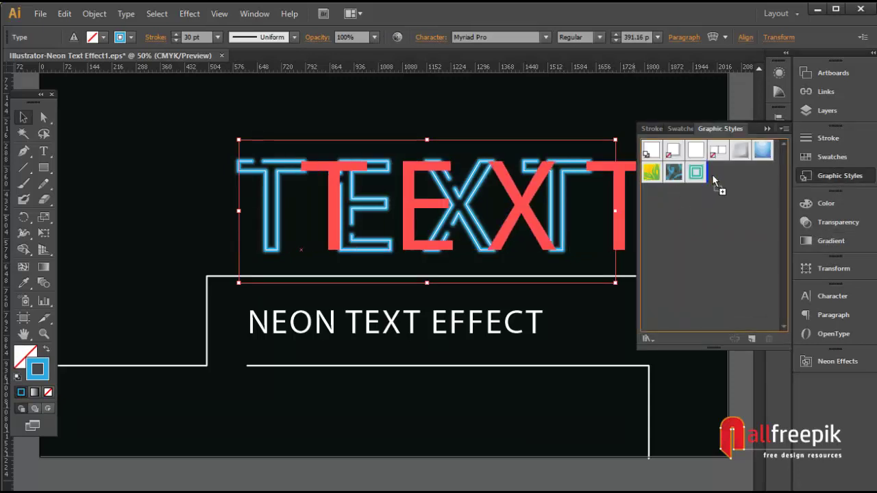
drag(709, 184, 718, 180)
Apply the saved neon graphic style to the upper frame lines and the NEON TEXT EFFECT subtitle.
click(519, 277)
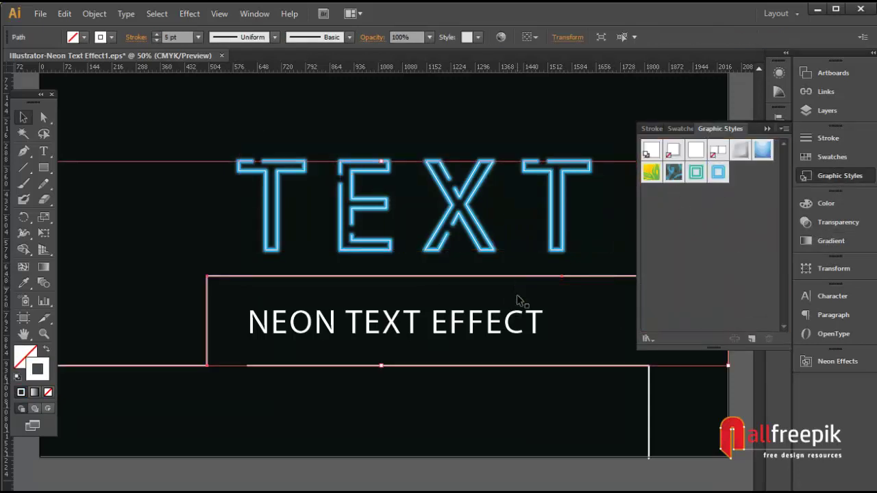
shift+click(418, 326)
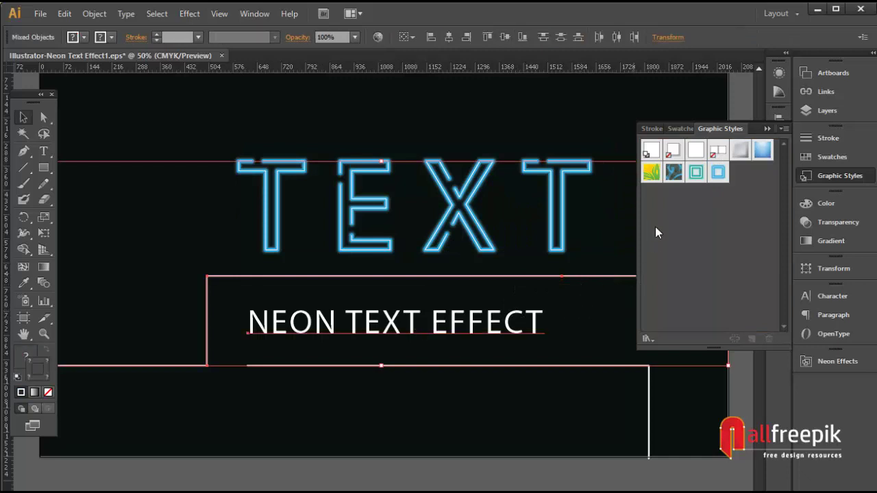
click(718, 173)
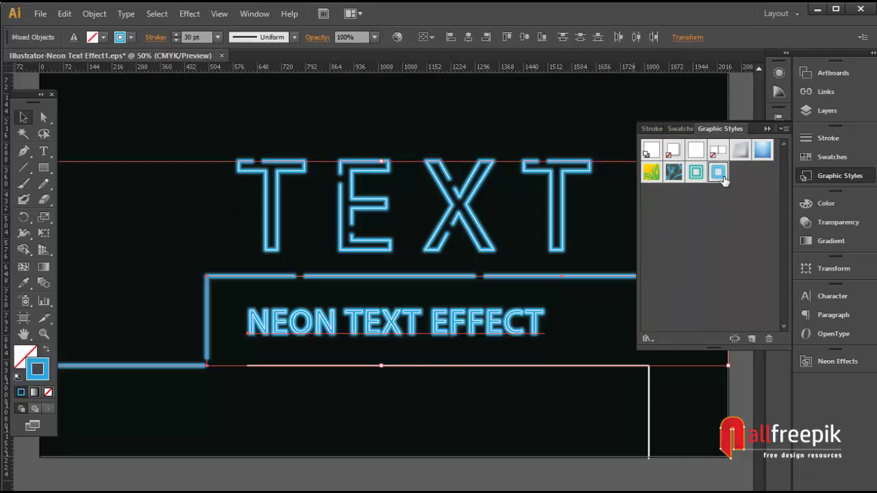
click(725, 406)
Apply the same neon style to the remaining lower line path.
click(648, 415)
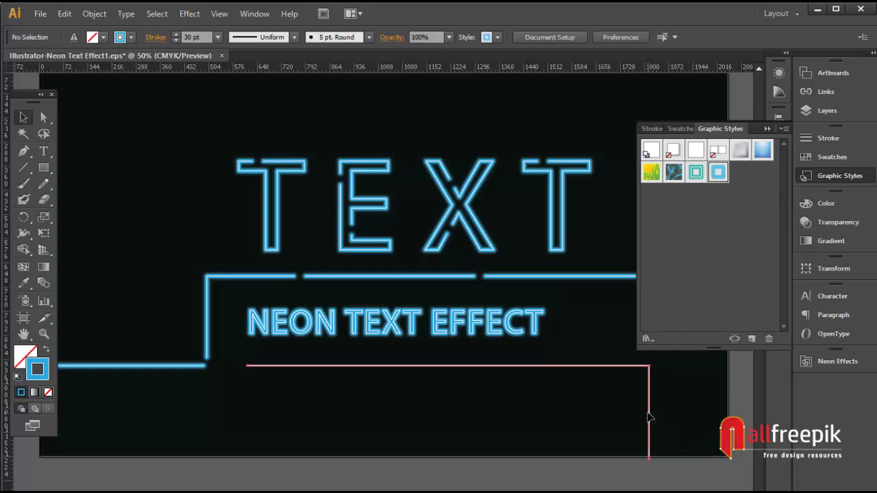
click(718, 174)
click(734, 377)
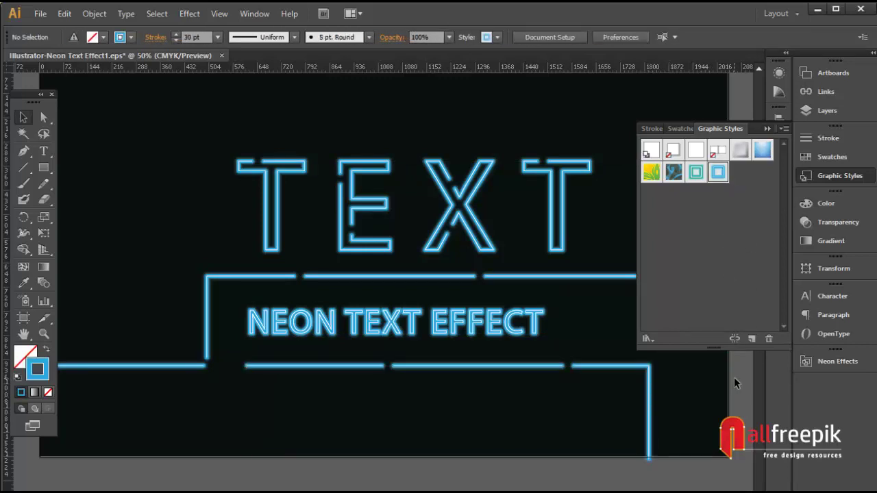
drag(584, 277, 519, 256)
Select the dashed neon line paths and show their Appearance settings.
click(548, 257)
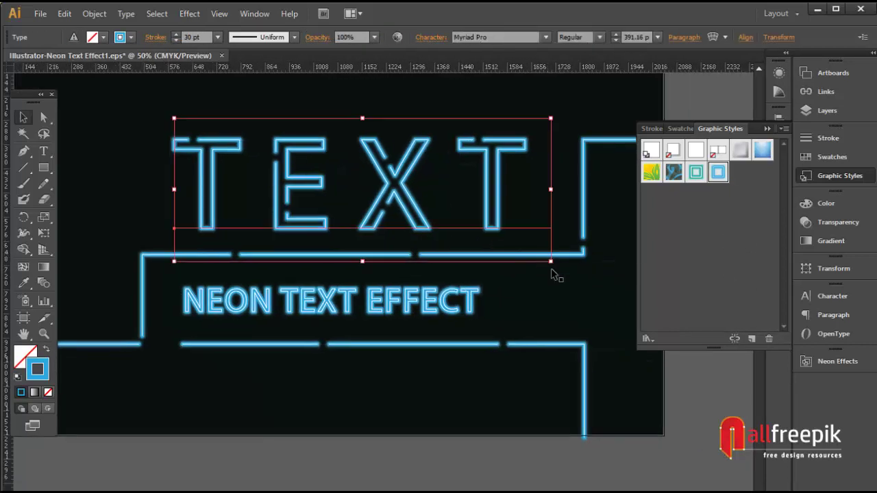
click(583, 260)
click(583, 353)
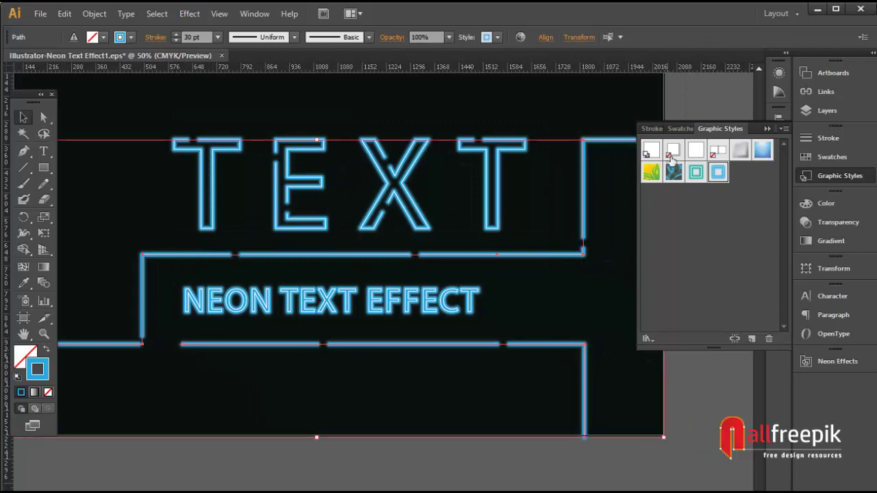
click(768, 129)
click(284, 14)
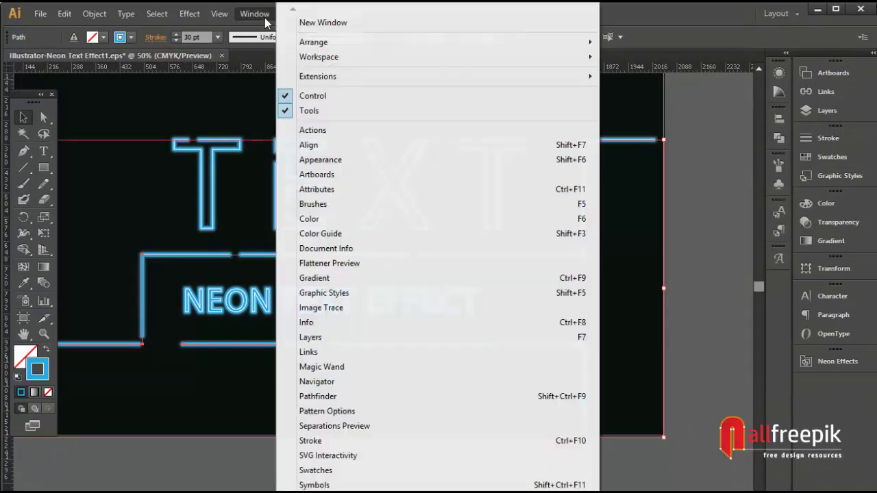
click(320, 159)
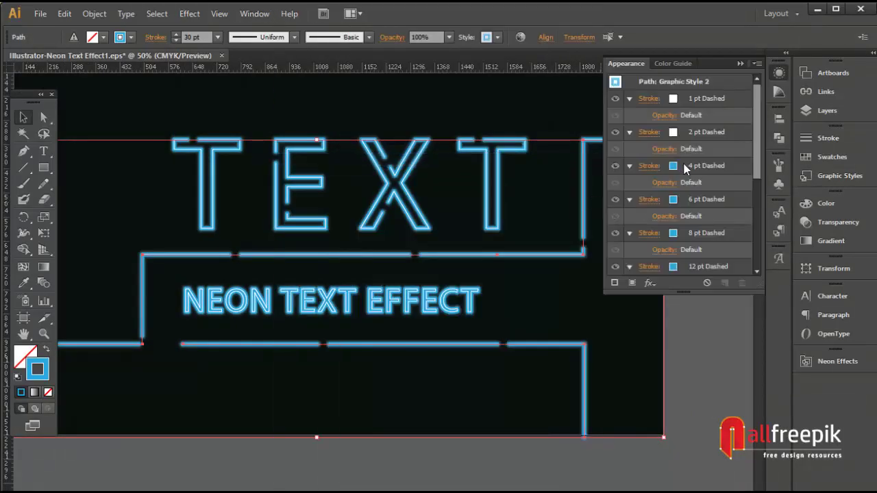
Recolour the lines' 4, 6 and 8 pt glow strokes red.
click(700, 167)
click(683, 167)
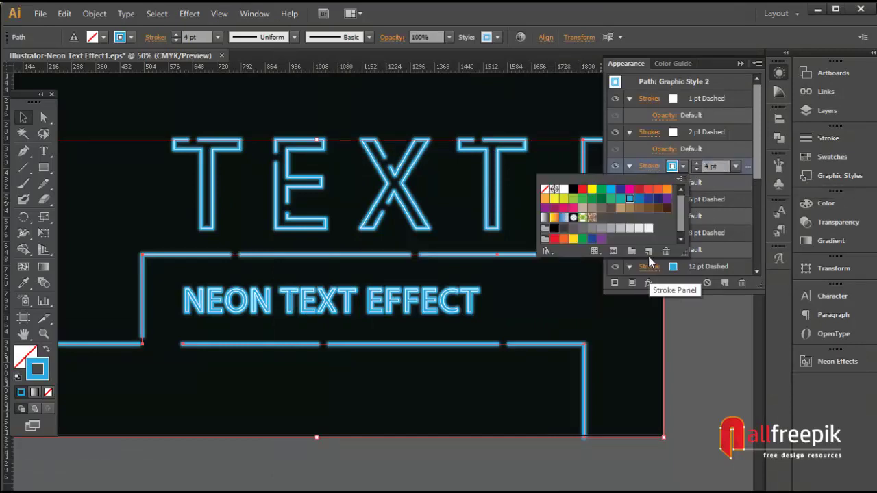
click(582, 190)
click(700, 200)
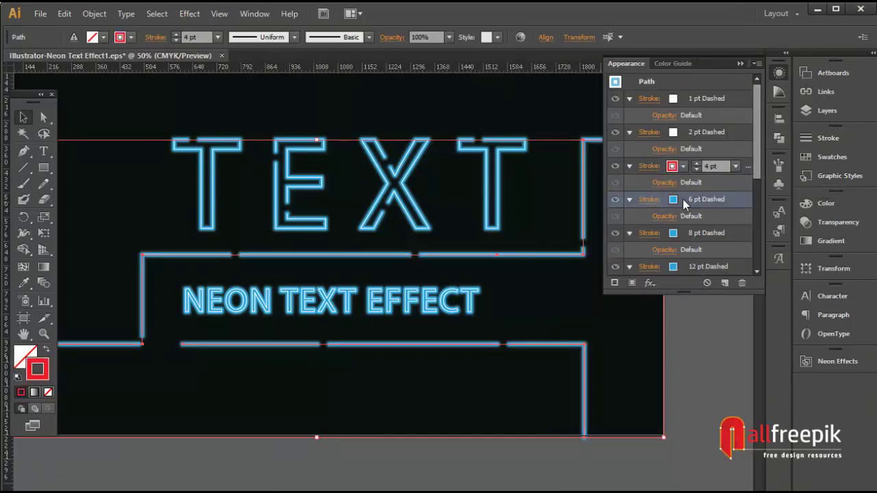
click(554, 272)
click(700, 233)
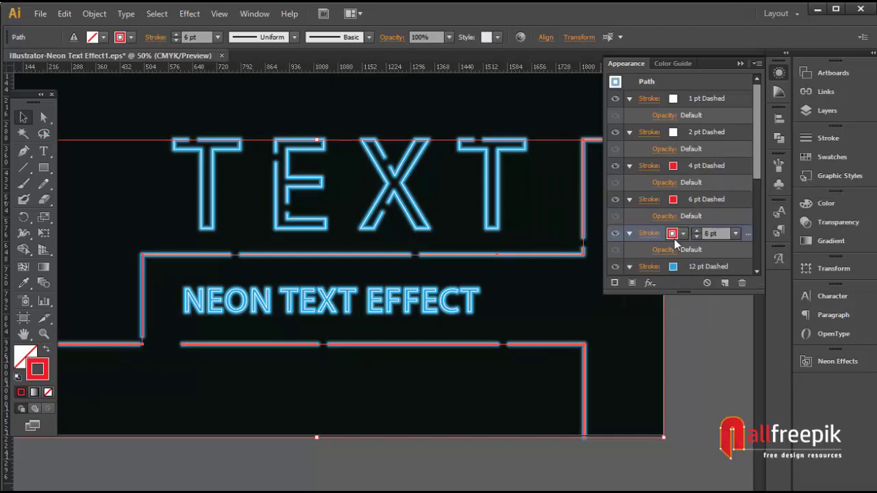
click(582, 256)
Recolour the lines' 12, 16 and 20 pt glow strokes red.
scroll(757, 171, down, 3)
click(700, 193)
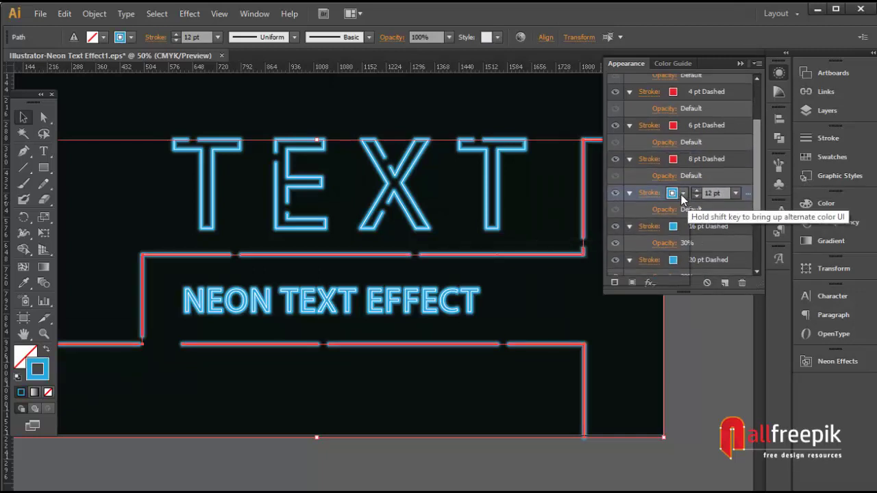
click(582, 217)
scroll(713, 171, down, 2)
click(707, 164)
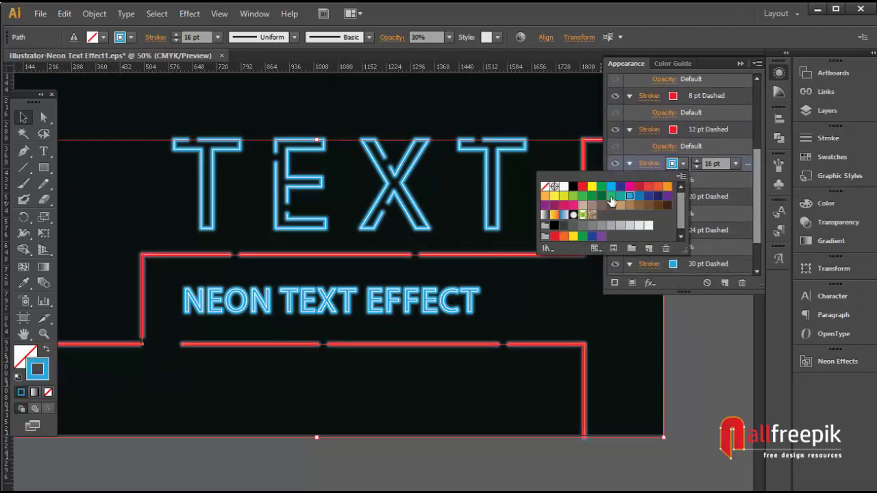
click(583, 186)
scroll(733, 181, down, 2)
click(707, 166)
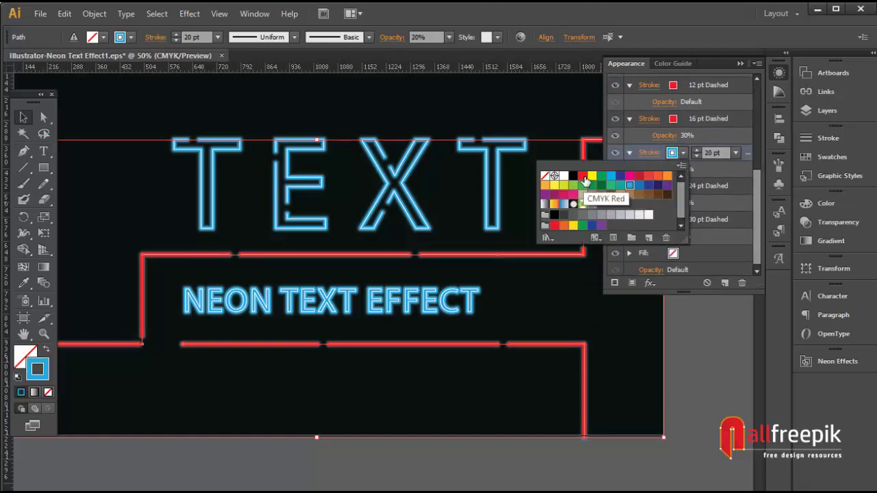
click(582, 184)
Recolour the lines' 24 and 30 pt glow strokes red.
scroll(756, 176, down, 1)
click(707, 183)
click(582, 200)
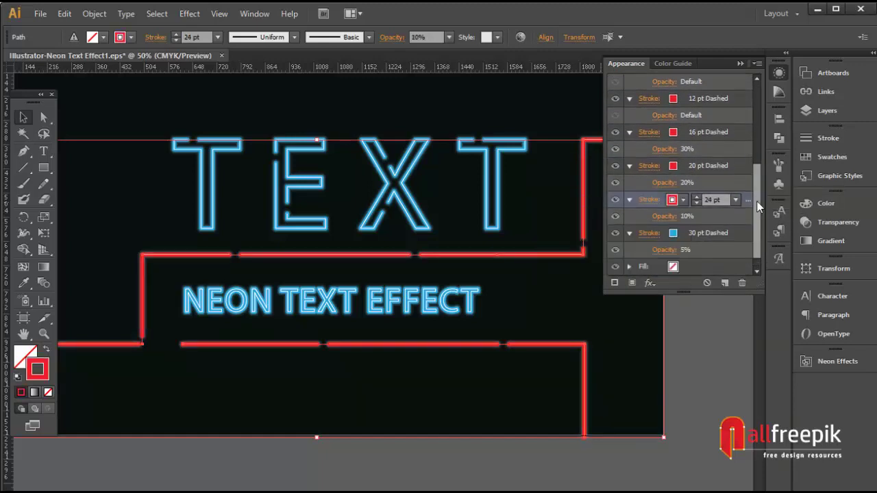
click(707, 216)
click(695, 350)
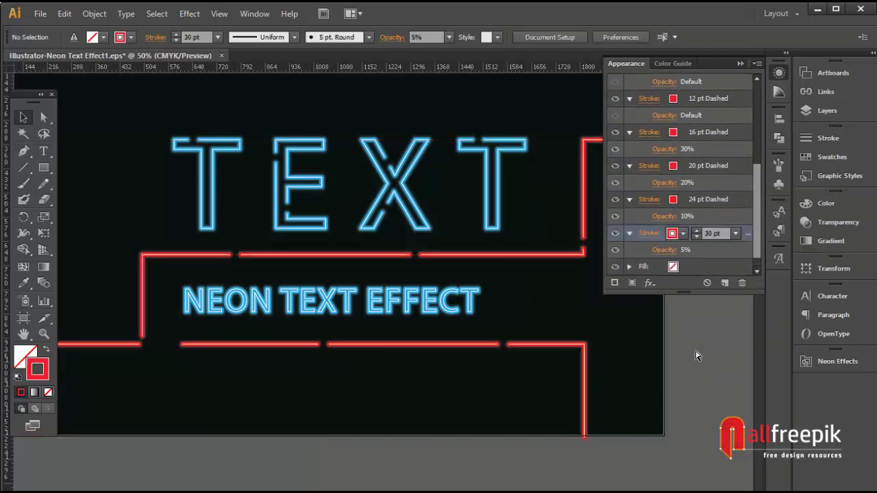
key(ctrl+minus)
Recentre the artboard, deselect everything, collapse the Appearance panel and zoom in.
drag(694, 350, 691, 314)
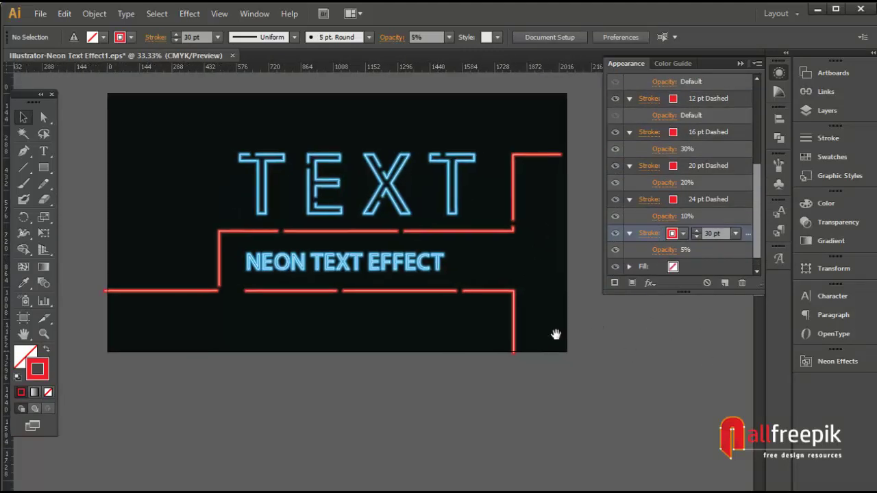
drag(620, 367, 616, 368)
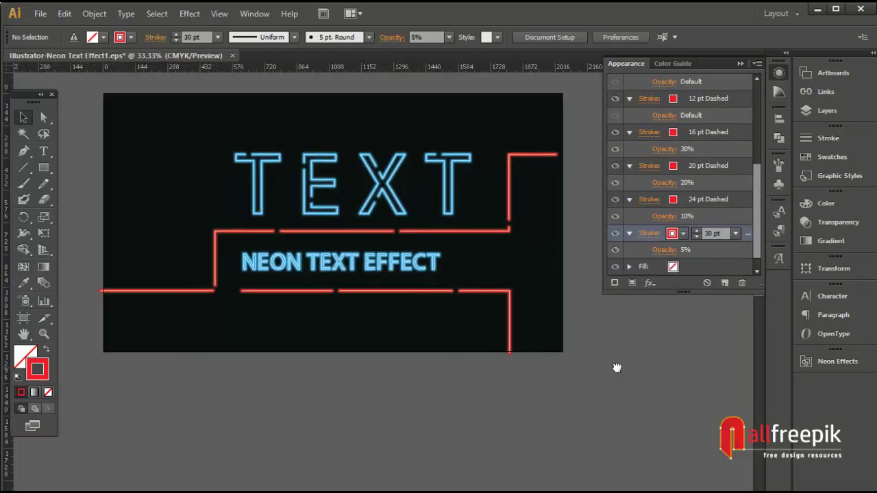
click(343, 274)
key(ctrl+shift+a)
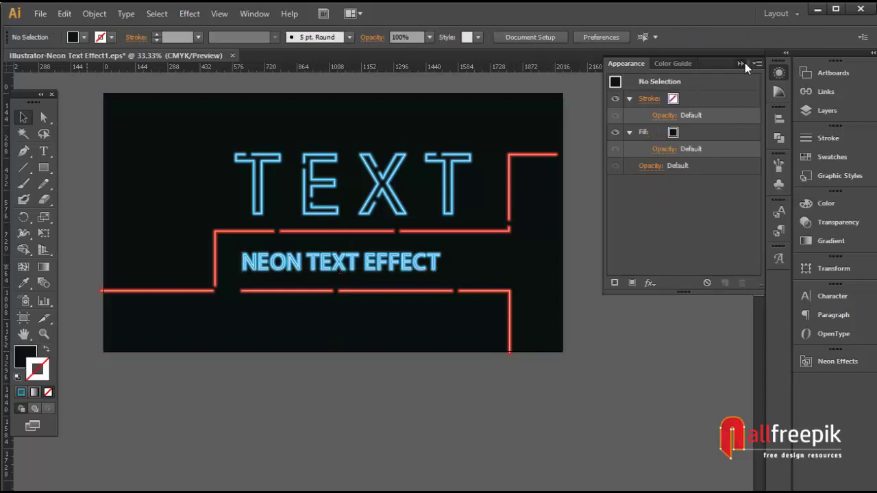
click(745, 63)
scroll(626, 386, up, 3)
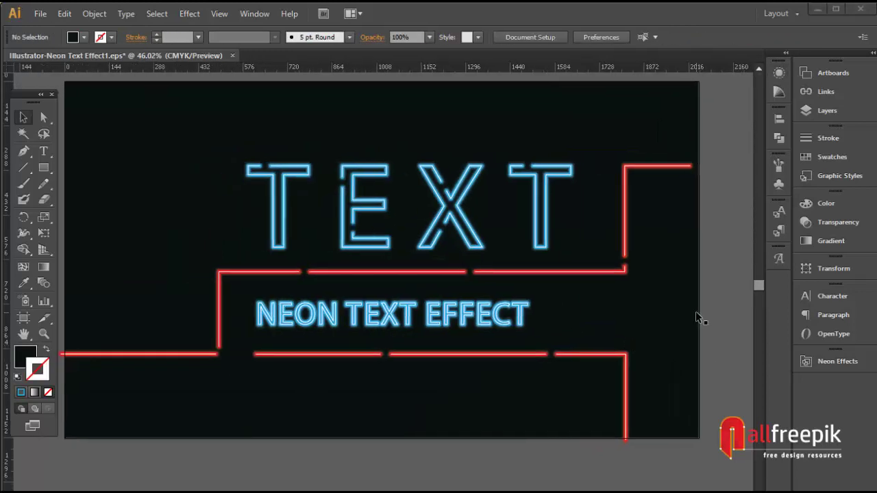
Select the NEON TEXT EFFECT subtitle and make its 4 pt glow stroke green.
click(498, 326)
click(257, 14)
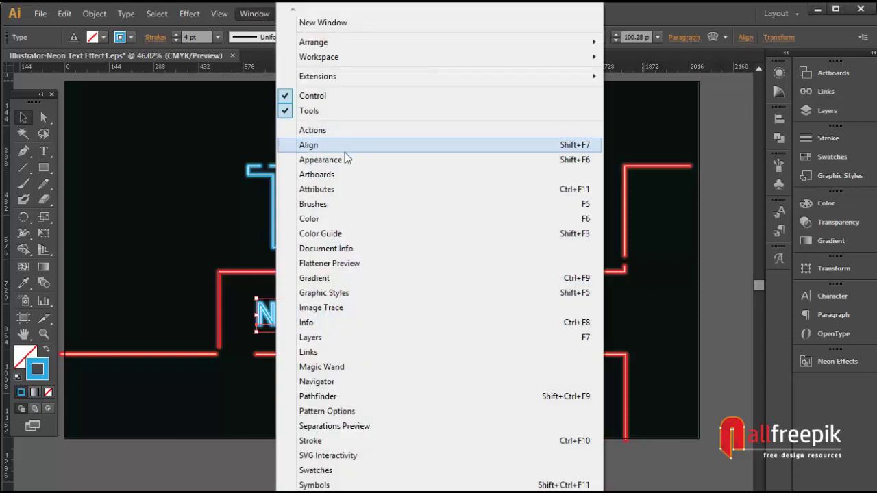
click(344, 159)
click(673, 166)
click(575, 202)
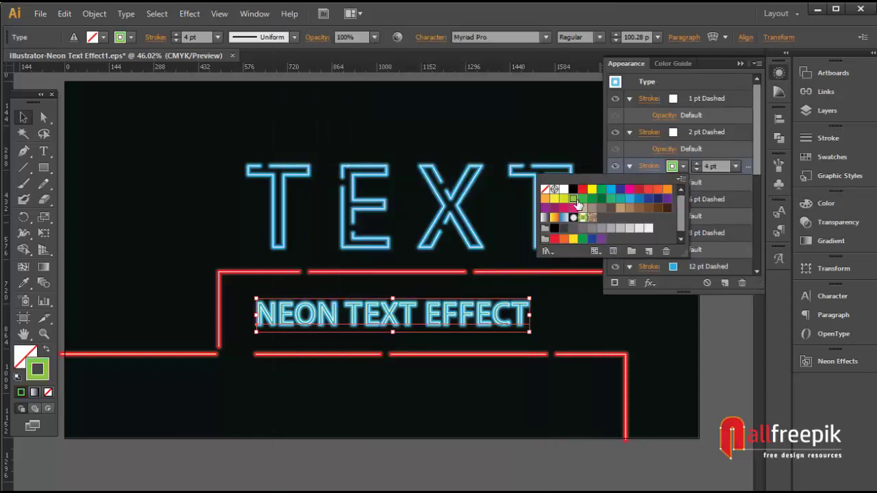
Recolour the subtitle's 6, 8 and 12 pt glow strokes green.
click(709, 190)
click(672, 200)
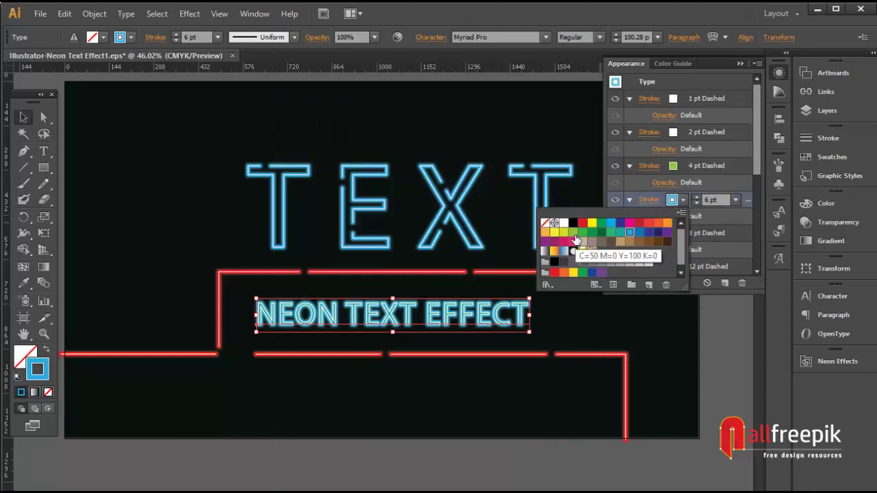
click(573, 231)
scroll(719, 178, down, 2)
click(672, 199)
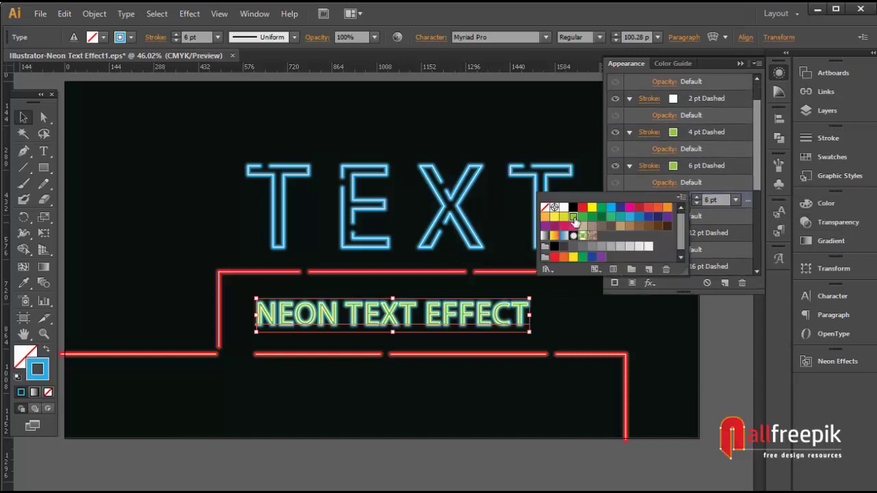
click(573, 231)
scroll(754, 182, down, 2)
click(672, 190)
click(585, 238)
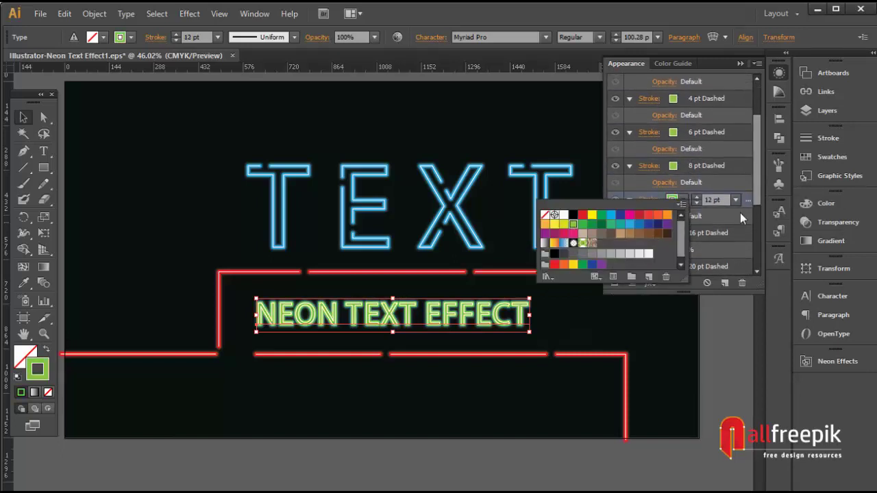
Recolour the subtitle's 16, 20 and 24 pt glow strokes green.
scroll(753, 209, down, 2)
click(672, 190)
click(585, 238)
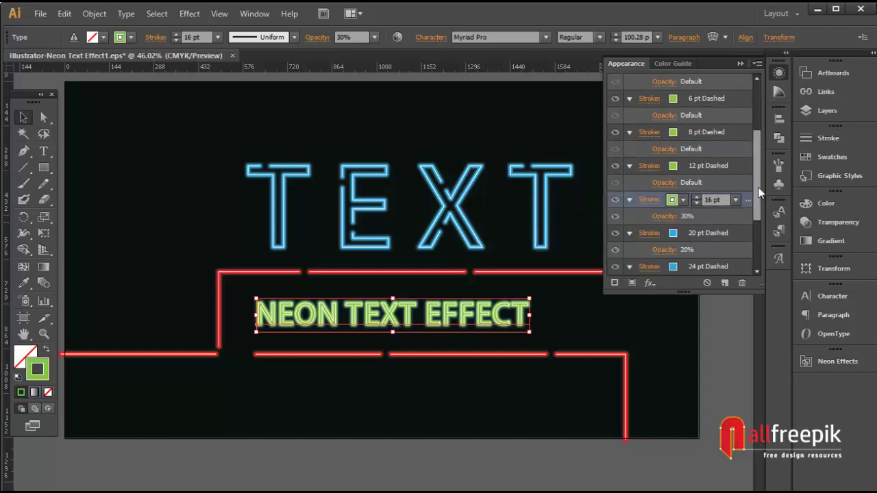
scroll(693, 188, down, 2)
click(672, 187)
click(672, 186)
click(576, 235)
scroll(678, 198, down, 2)
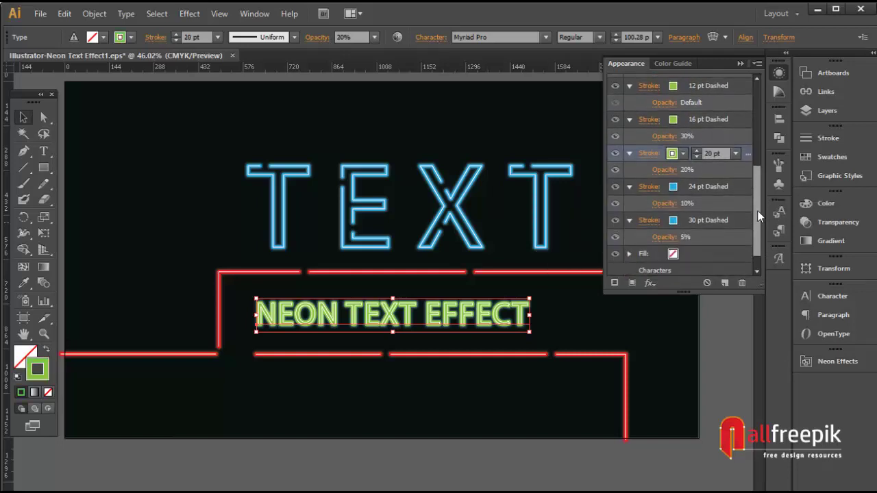
click(675, 187)
click(577, 235)
Make the subtitle's 30 pt glow stroke green, then deselect and zoom out.
scroll(679, 198, down, 2)
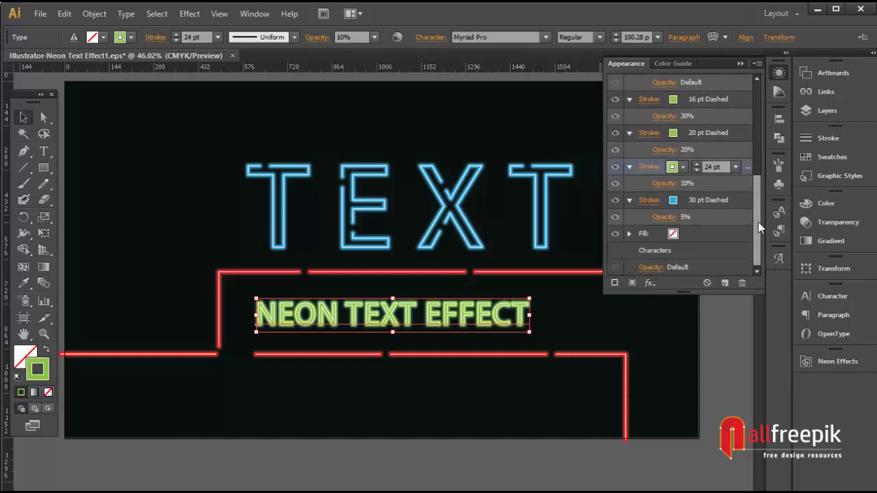
click(678, 200)
click(577, 235)
click(745, 337)
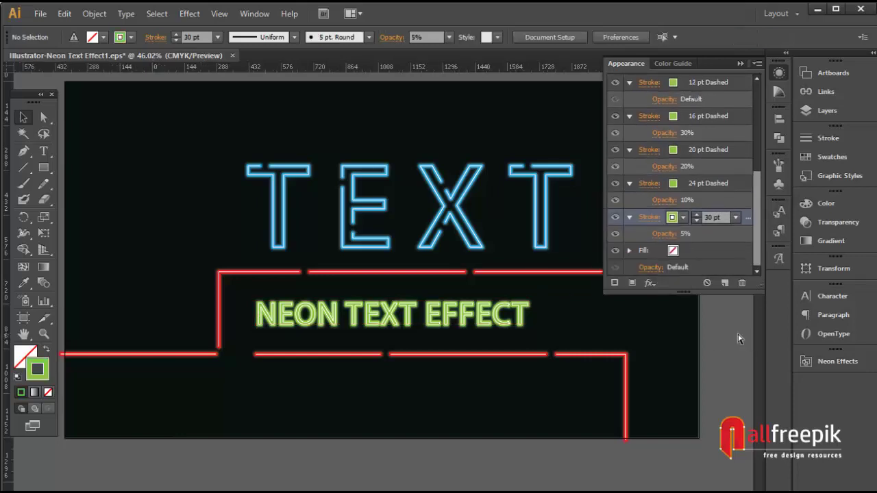
key(ctrl+minus)
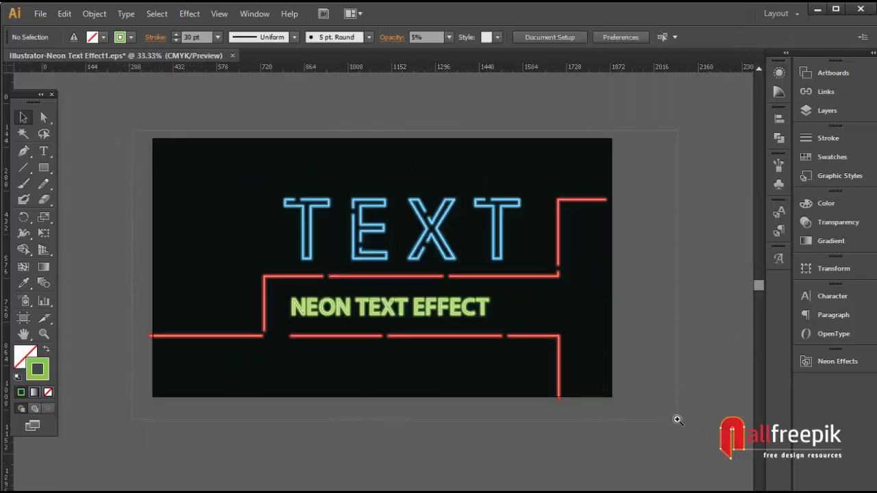